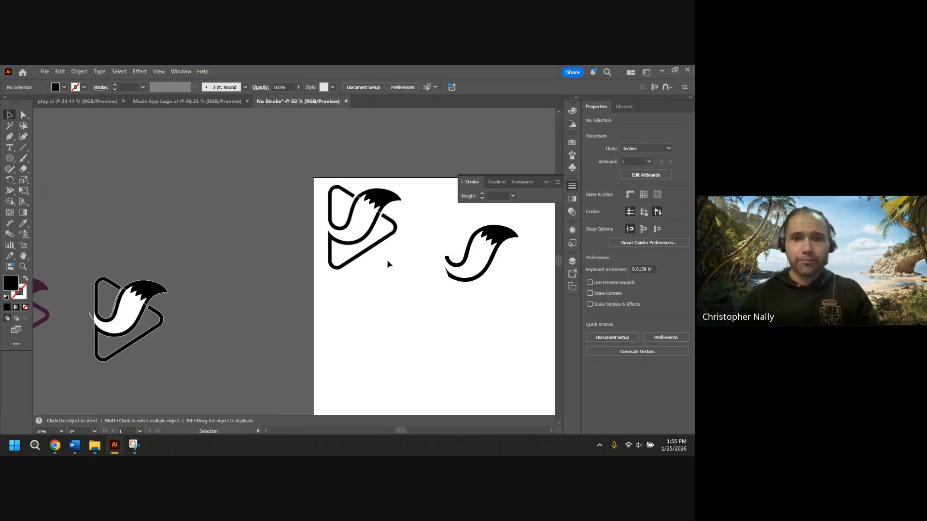
Move the finished play-button logo off the artboard onto the pasteboard at its left.
key(ctrl+1)
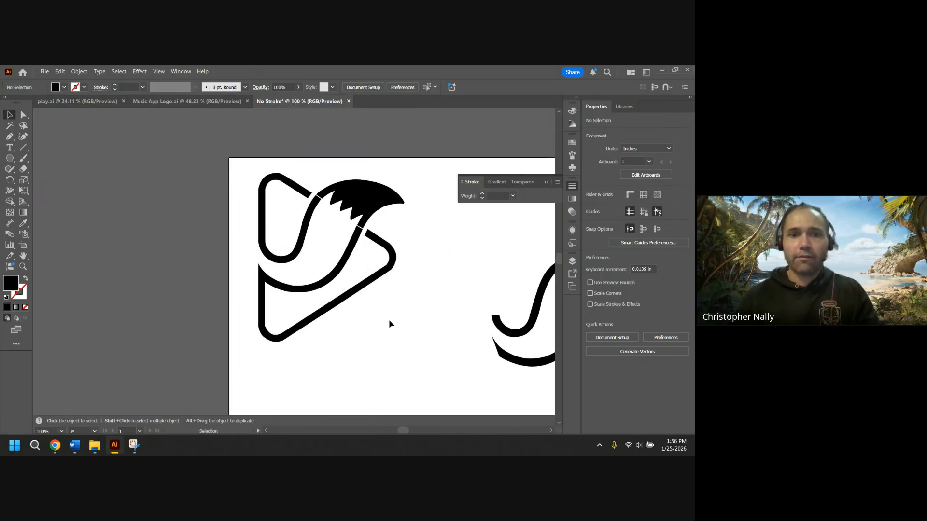
alt+scroll(389, 304, down, 1)
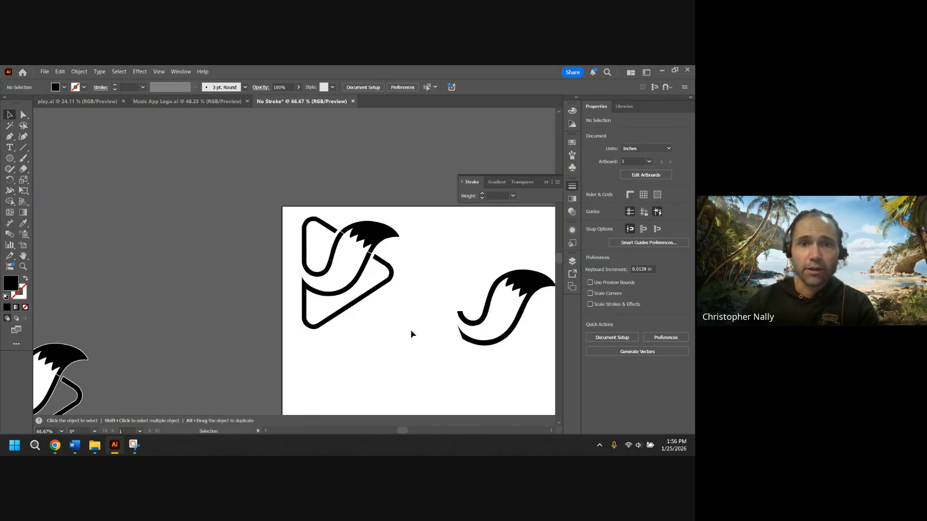
click(381, 238)
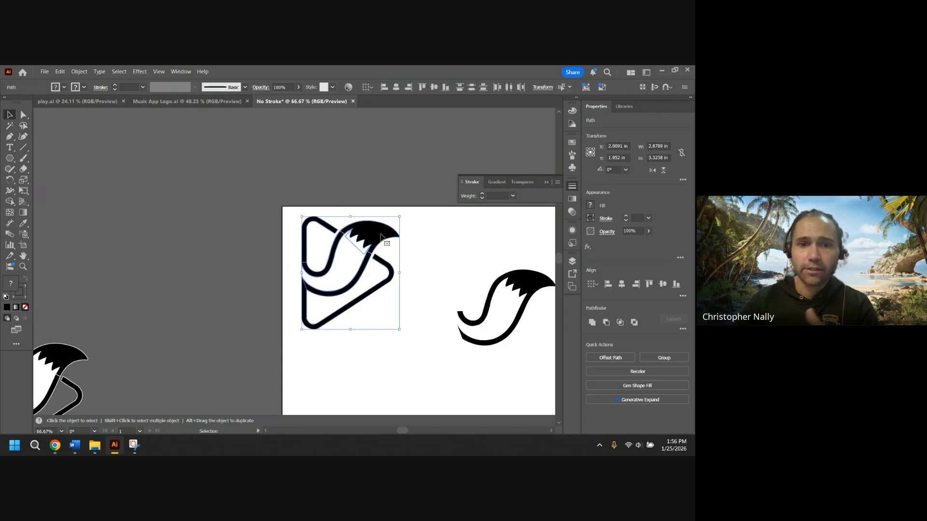
drag(381, 238, 252, 244)
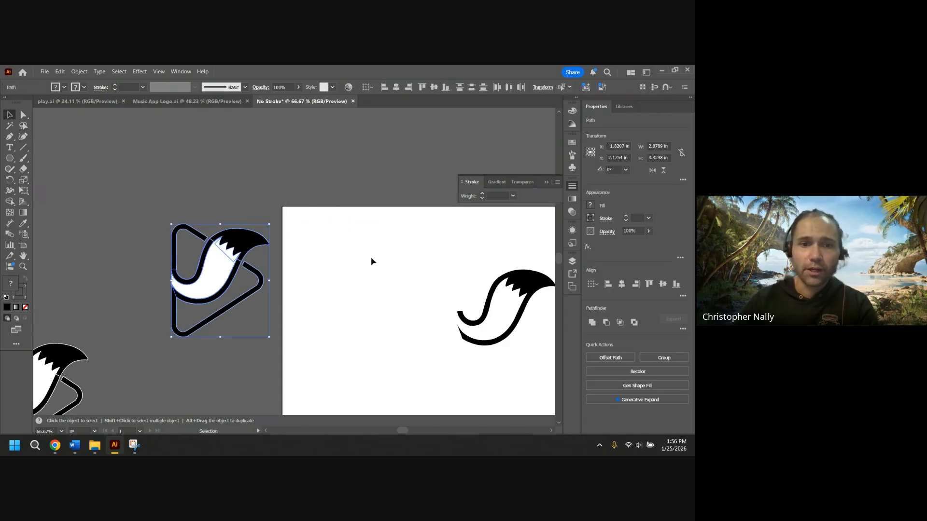
click(376, 261)
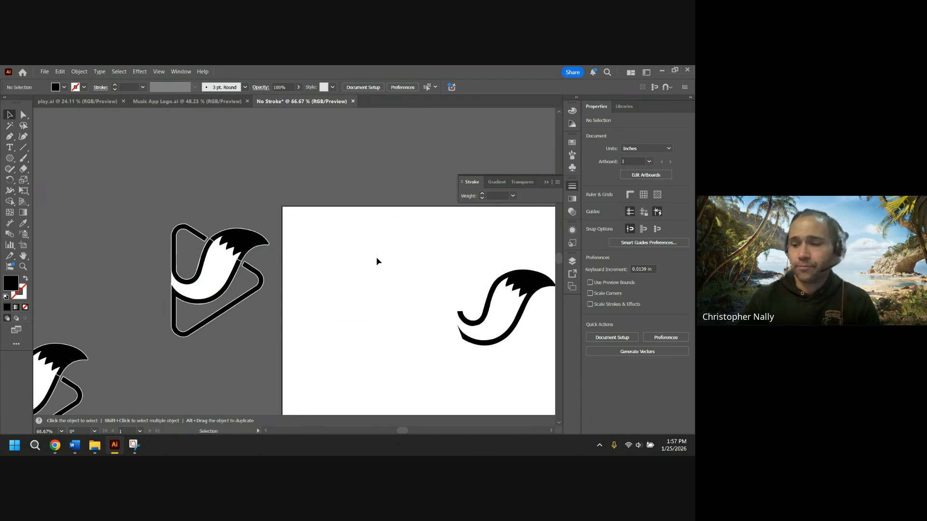
Move the logo back onto the artboard's upper-left area.
drag(219, 273, 282, 262)
key(ctrl+z)
drag(151, 196, 347, 263)
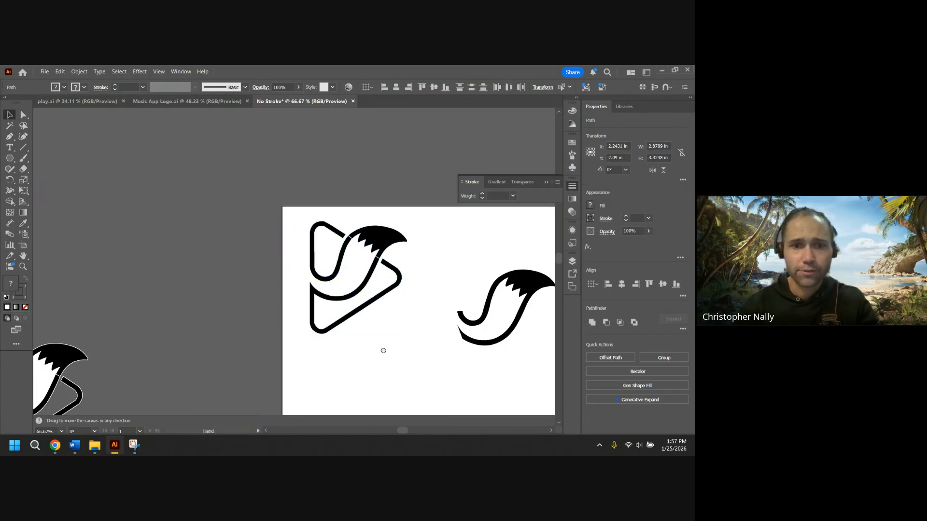
drag(383, 350, 324, 248)
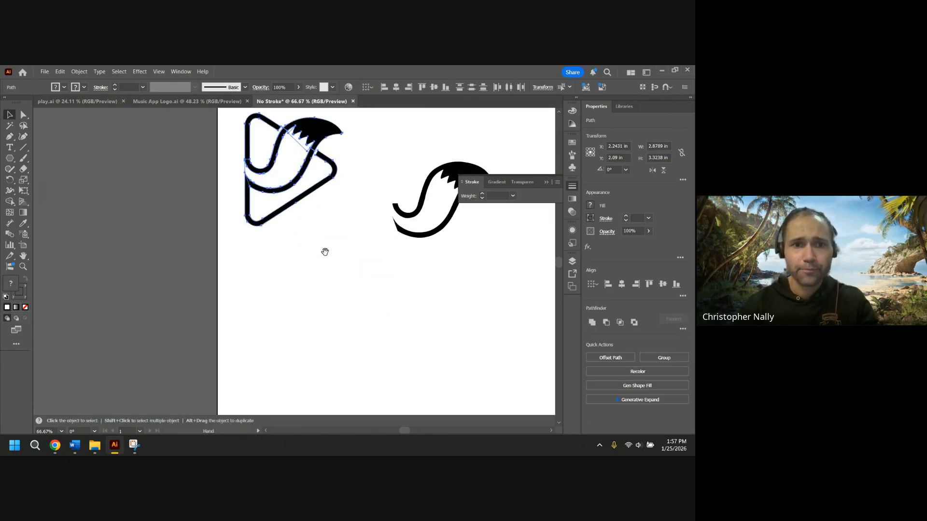
click(296, 298)
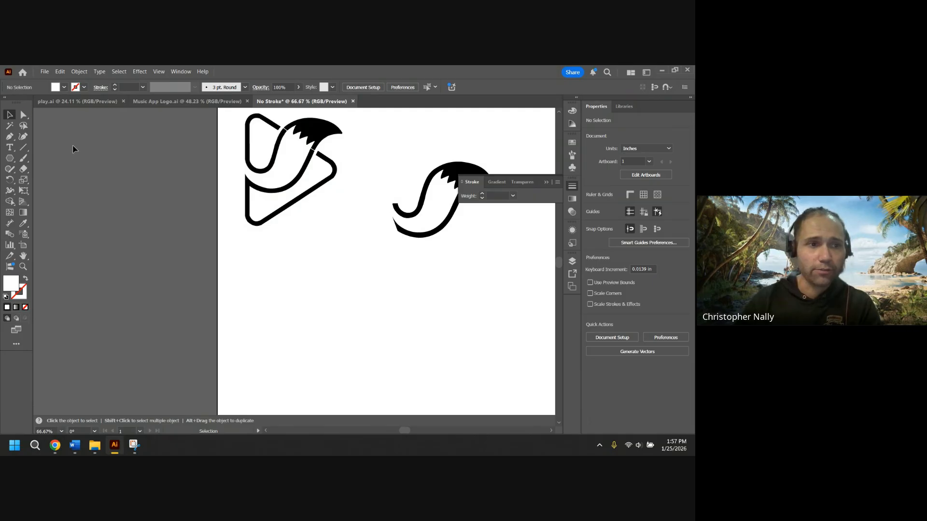
Draw a triangle with the Polygon tool, about 4.1 by 3.6 in, below the logo.
drag(12, 160, 53, 194)
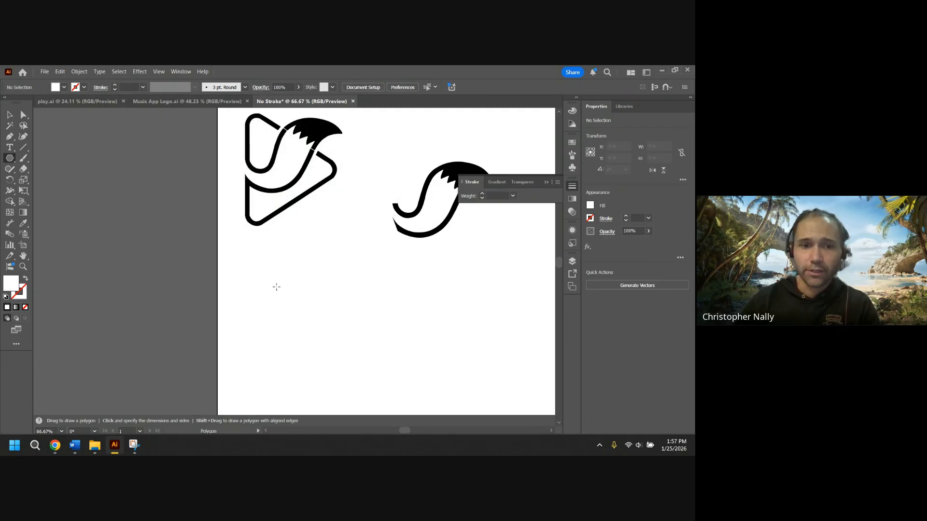
drag(275, 277, 347, 319)
key(Up)
key(Up)
key(Up)
key(Down)
key(Down)
key(Down)
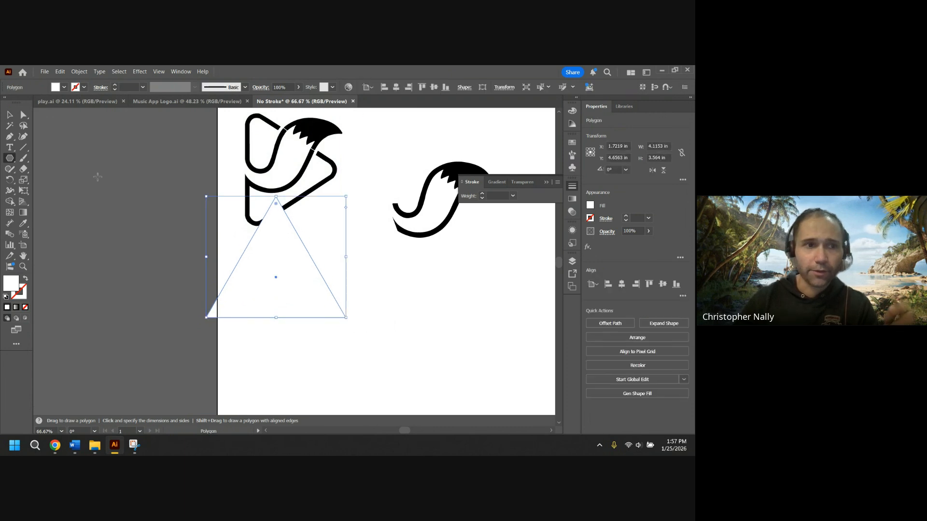
Move the triangle lower on the artboard and apply the default white fill and black stroke.
click(9, 115)
drag(254, 263, 280, 311)
key(d)
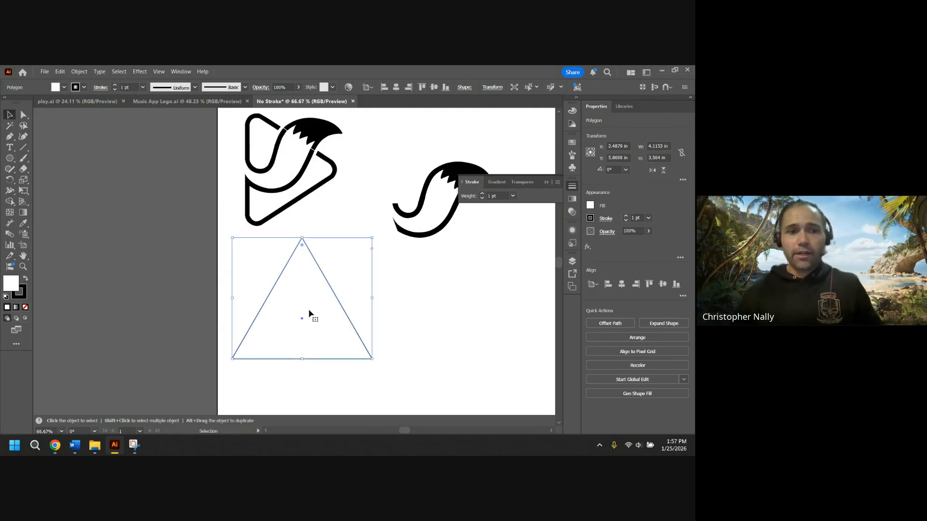
Set the triangle's stroke weight to 10 pt.
click(482, 194)
click(482, 193)
click(482, 193)
click(482, 193)
click(482, 193)
click(481, 193)
click(482, 194)
click(482, 194)
click(481, 194)
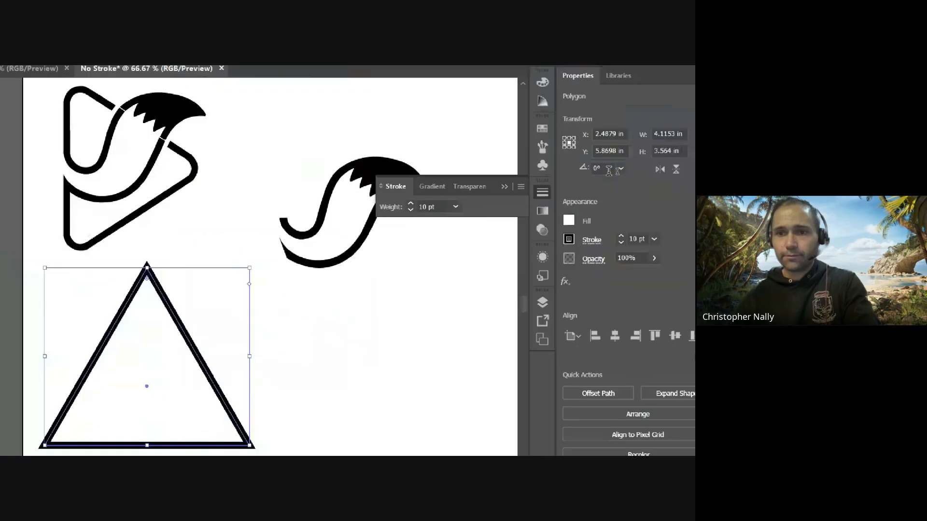
Rotate the triangle 30° so it points to the right like a play button.
click(607, 169)
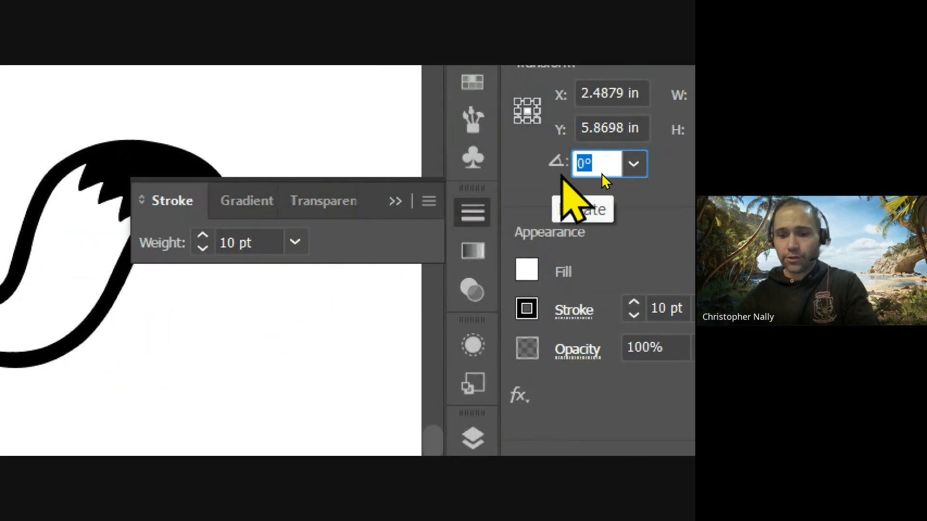
text(30)
key(Return)
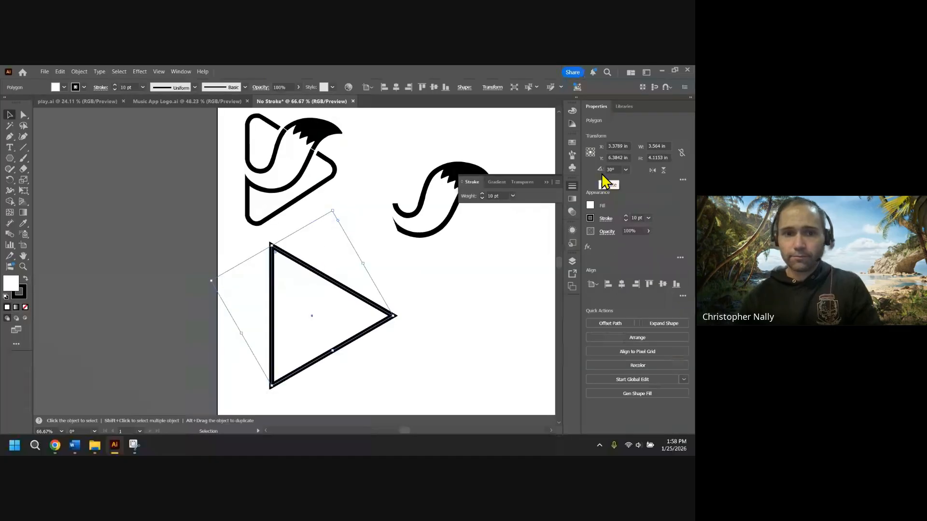
click(487, 280)
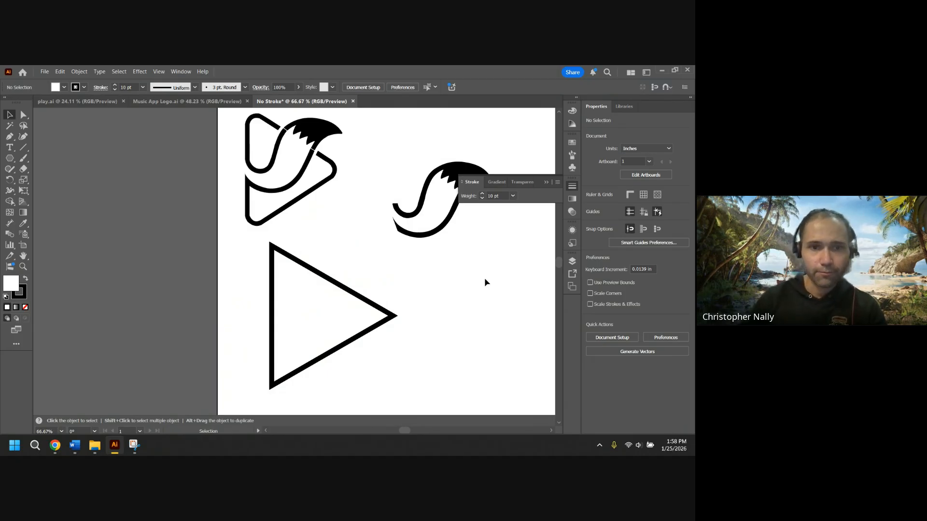
Round the triangle's corners using its corner widgets.
click(276, 259)
scroll(276, 260, up, 2)
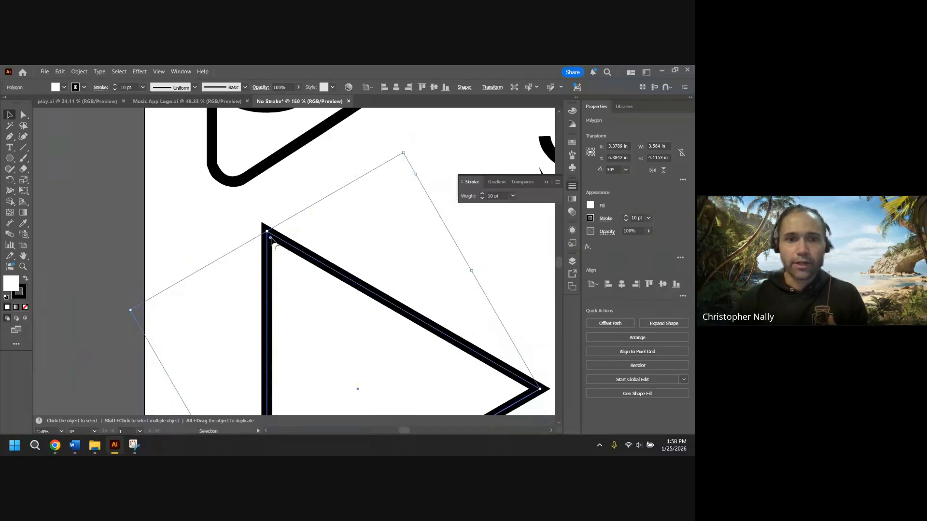
drag(273, 244, 286, 262)
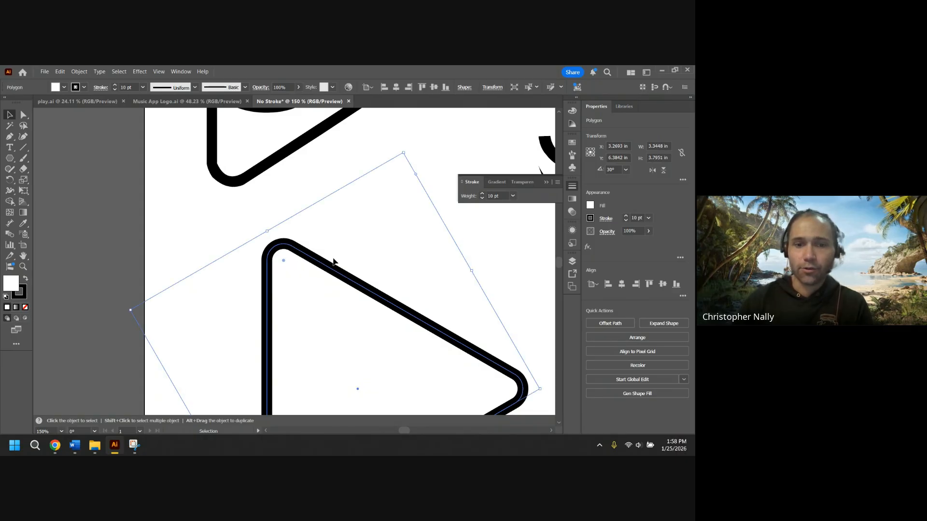
click(505, 260)
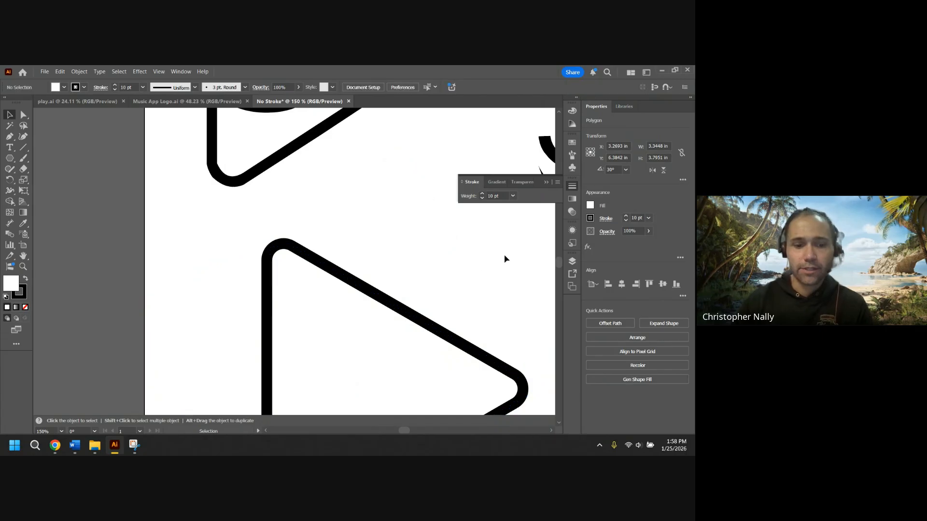
Nudge the rounded triangle slightly upward on the artboard.
scroll(457, 297, down, 2)
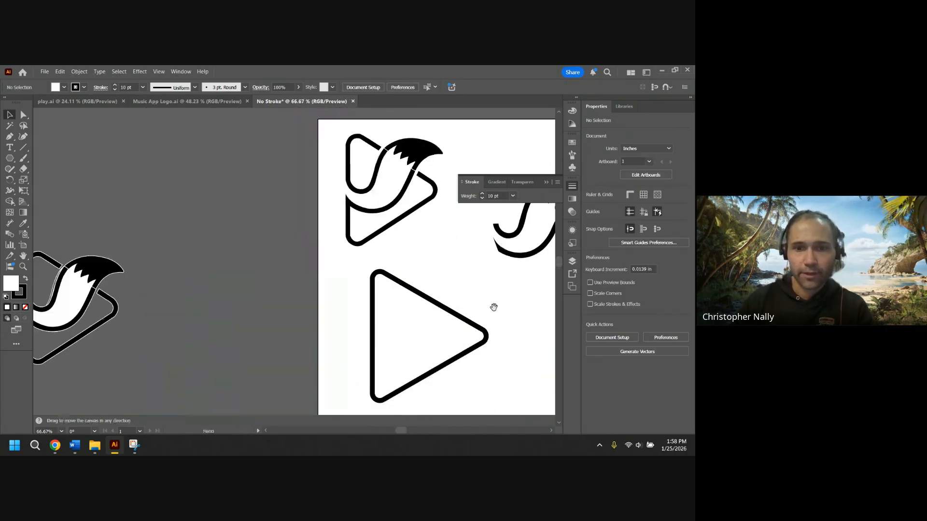
drag(493, 307, 381, 262)
click(444, 261)
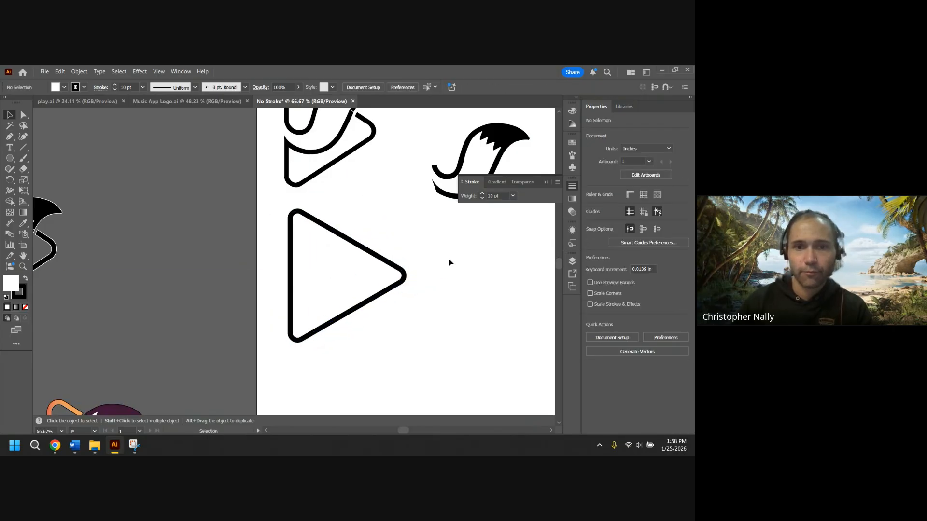
click(367, 308)
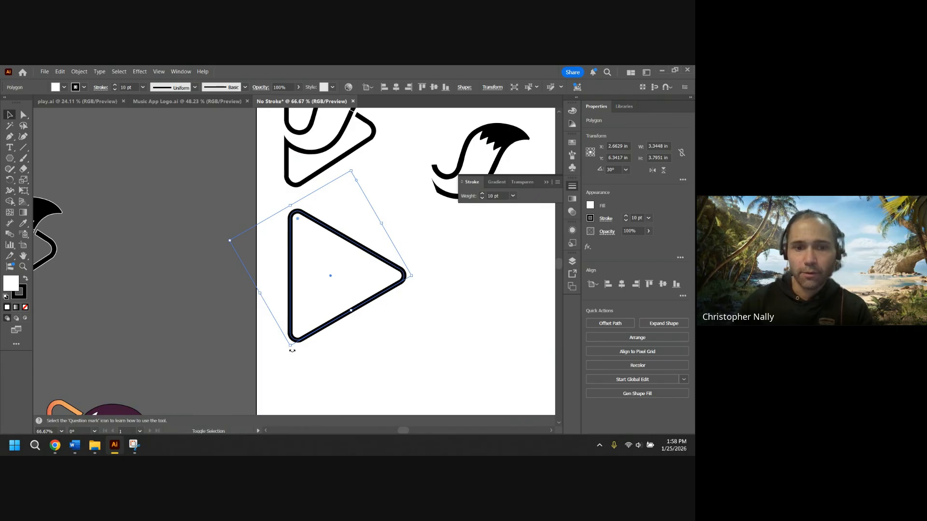
drag(292, 347, 296, 334)
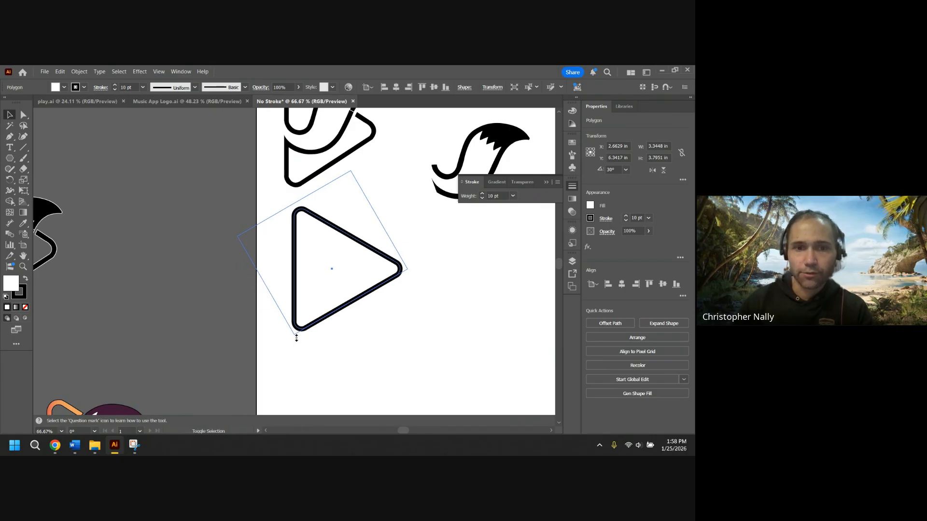
click(463, 342)
Move the fox-tail shape into the rounded triangle, aligning it along the triangle's upper edge.
click(548, 182)
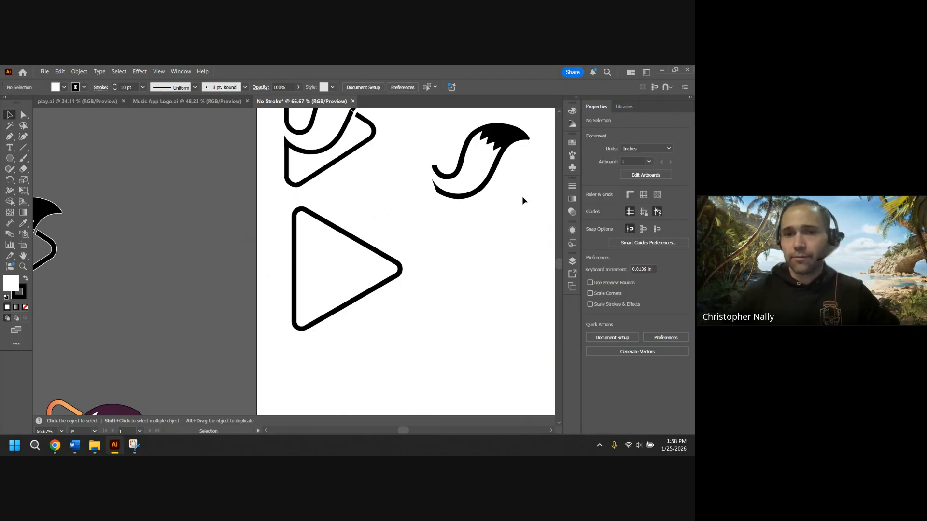
click(483, 182)
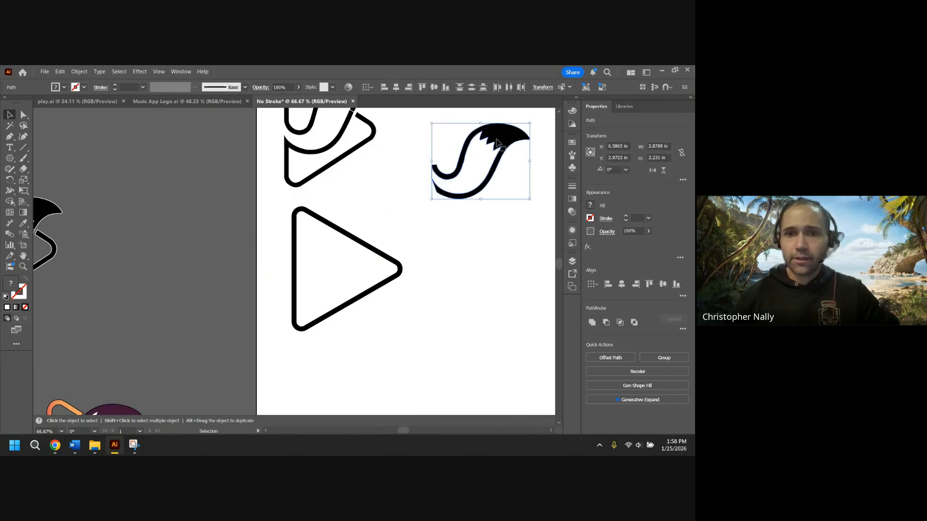
drag(493, 150, 340, 263)
key(a)
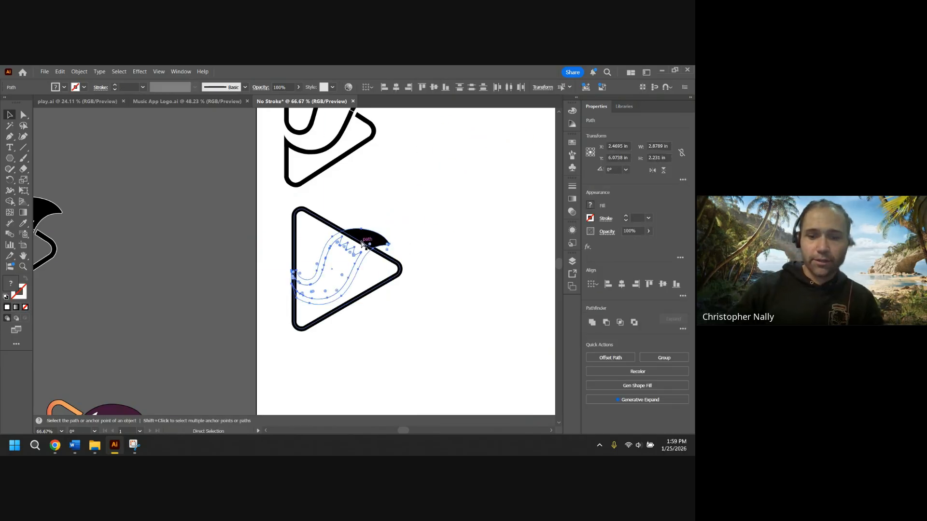
key(v)
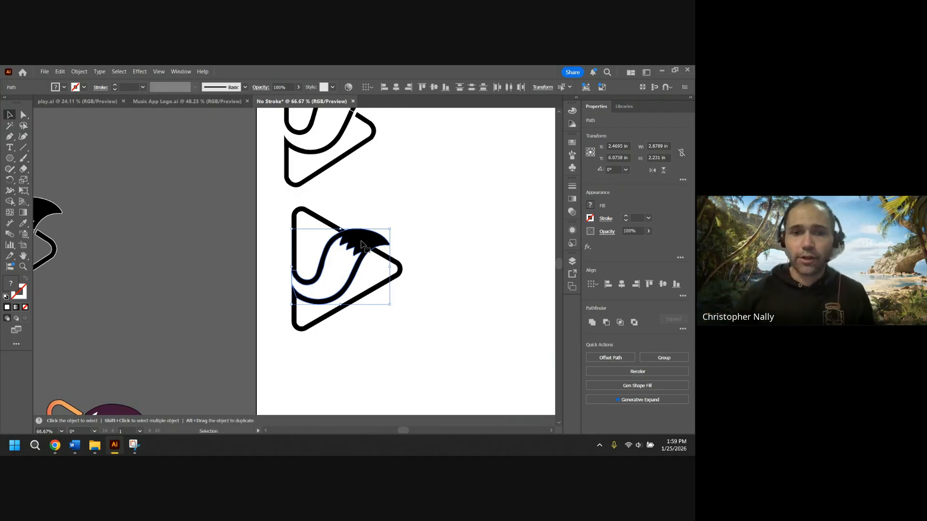
drag(363, 242, 364, 235)
click(434, 234)
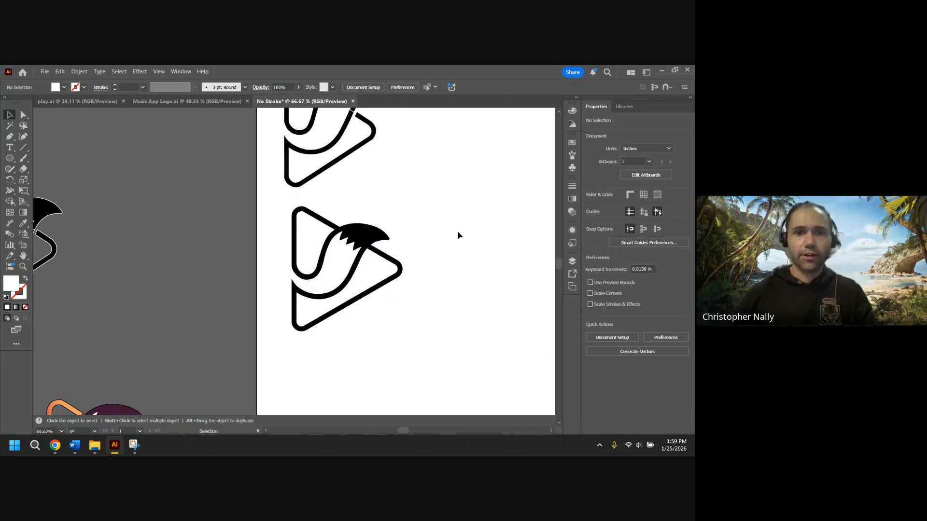
Draw a rectangle about 1.26 by 1.66 in over the tail's tip where it meets the triangle.
click(10, 157)
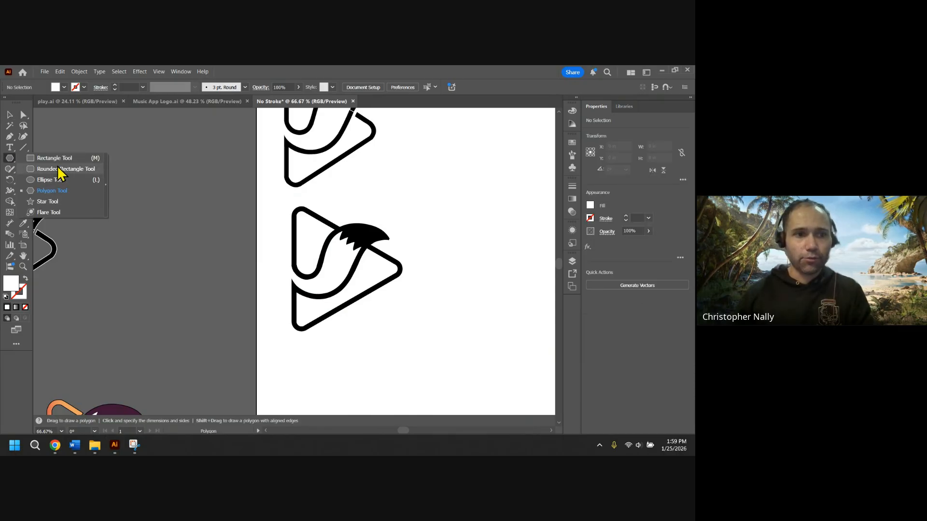
click(54, 158)
scroll(377, 240, up, 5)
scroll(377, 240, down, 3)
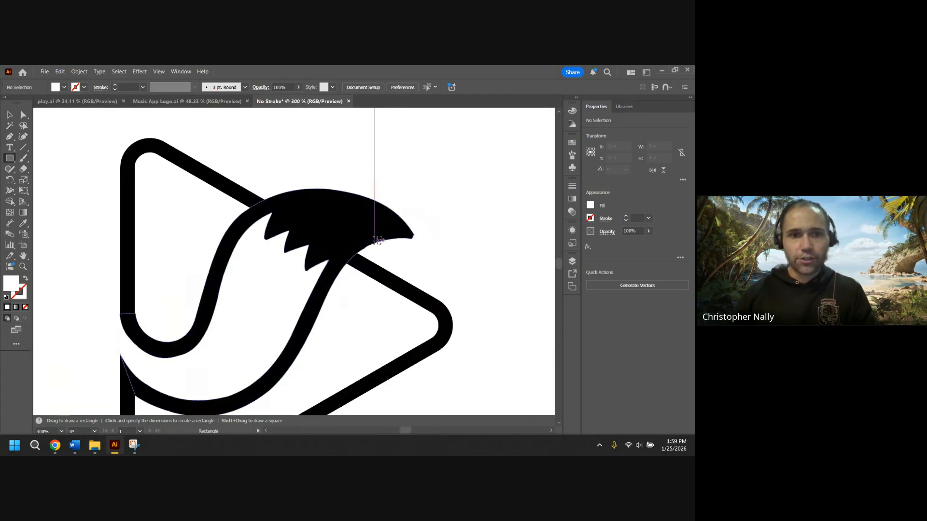
drag(249, 180, 378, 288)
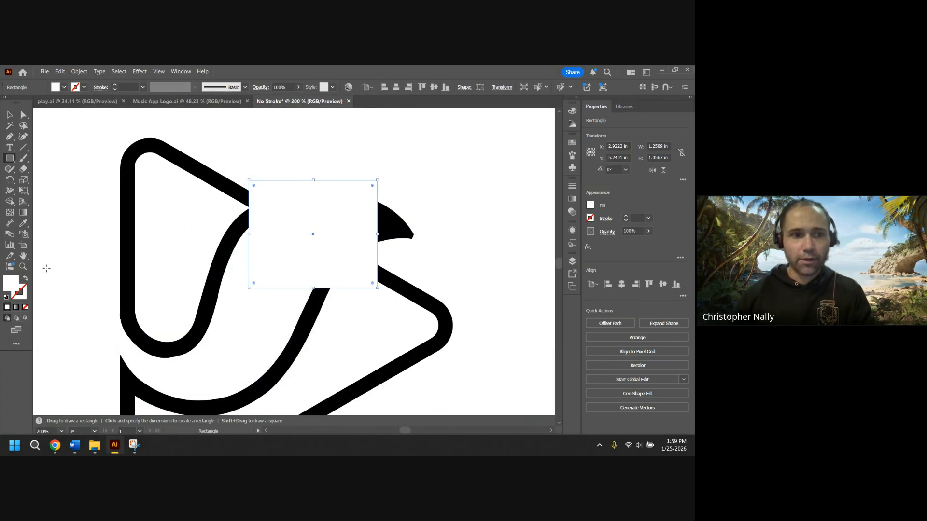
Fill the rectangle with red, hex ff0000.
double_click(9, 285)
text(ff0000)
click(311, 293)
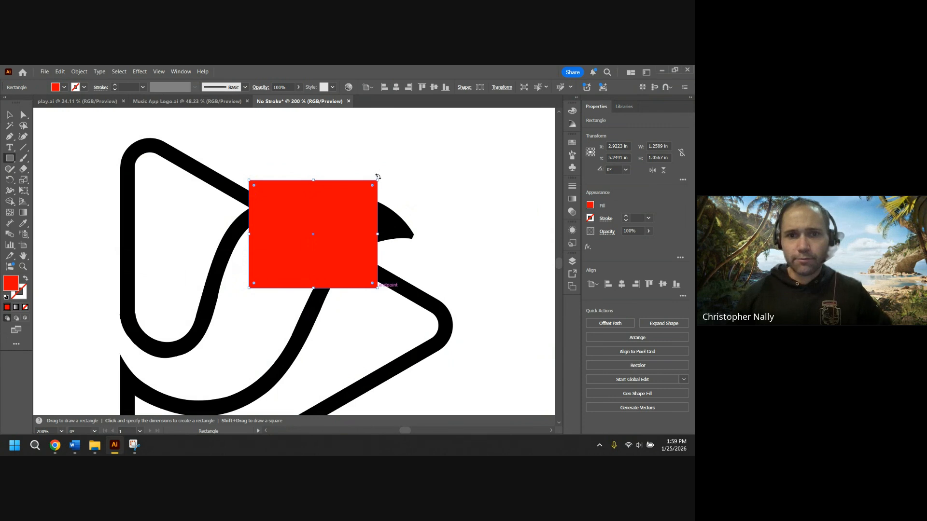
Rotate the red rectangle to about 328° and adjust its corners to cover the tail's upper edge.
drag(376, 178, 392, 226)
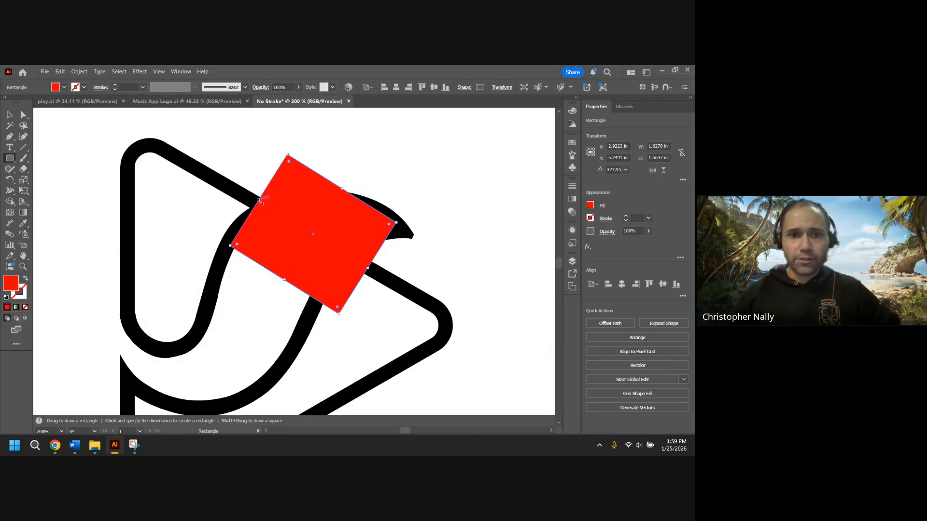
drag(261, 203, 247, 193)
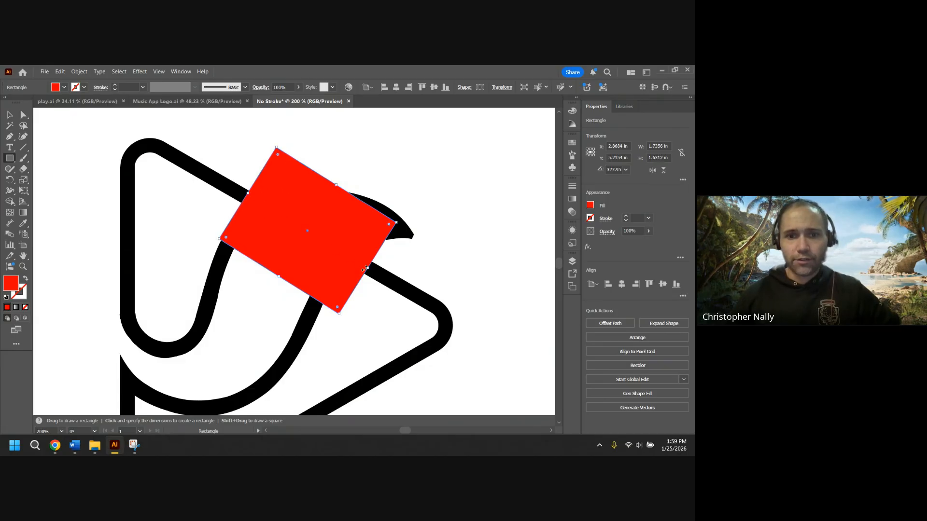
mouse_move(367, 268)
mouse_down()
mouse_move(356, 264)
mouse_move(377, 271)
mouse_move(357, 262)
mouse_up()
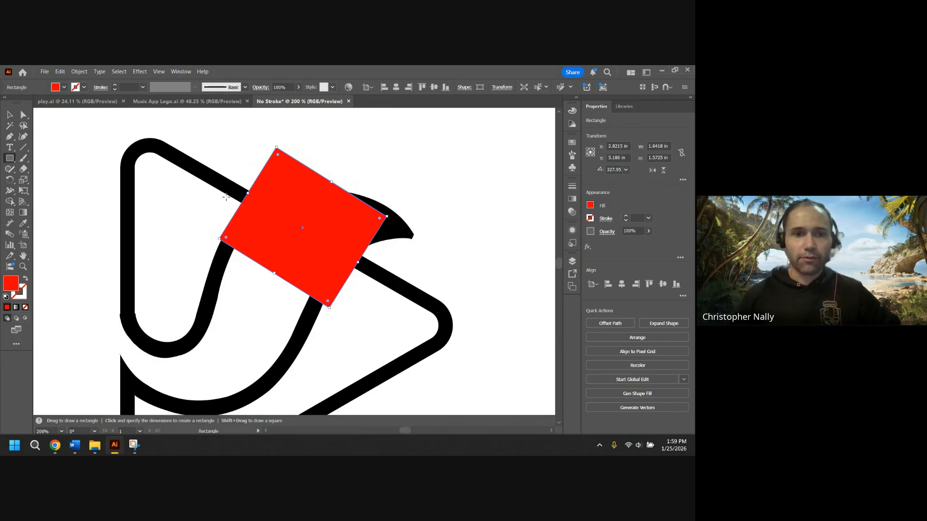
drag(248, 192, 246, 193)
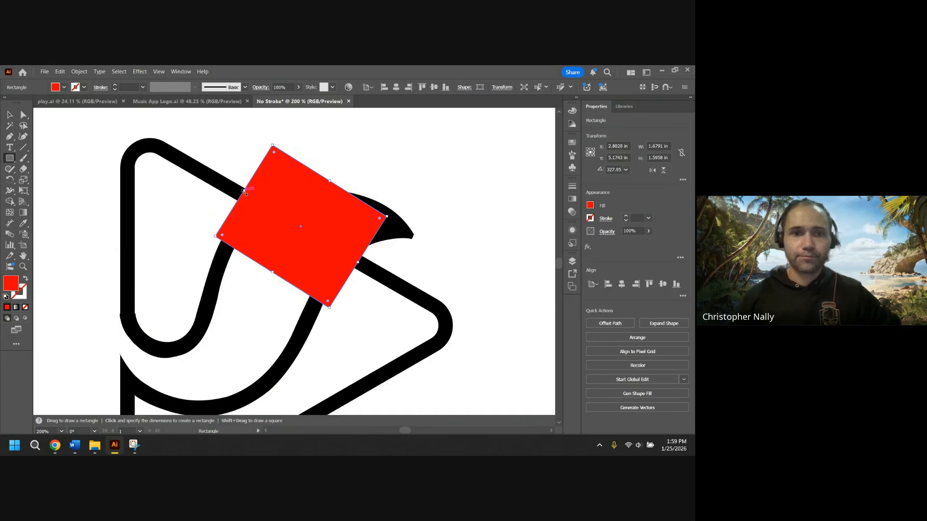
Draw a second red rectangle about 0.33 by 0.98 in over the triangle's left edge where the tail ends.
drag(355, 263, 362, 265)
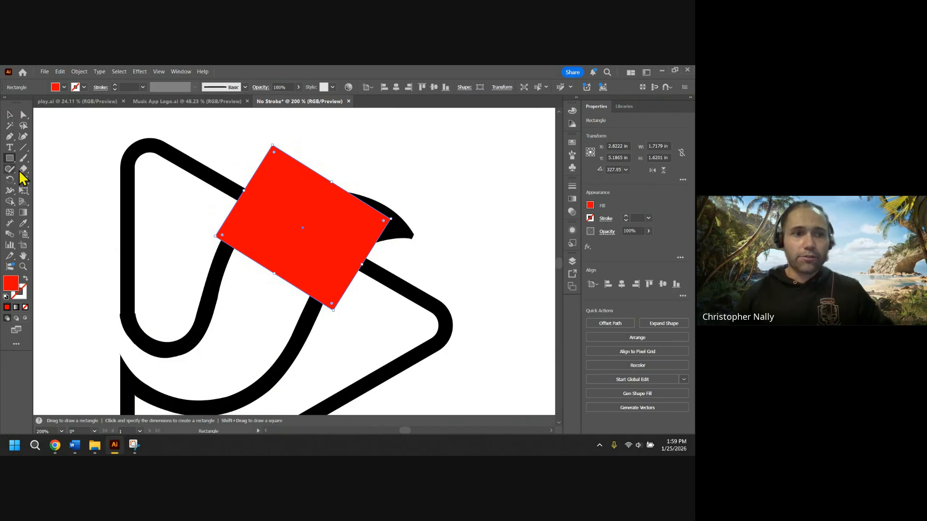
key(space)
drag(77, 270, 130, 180)
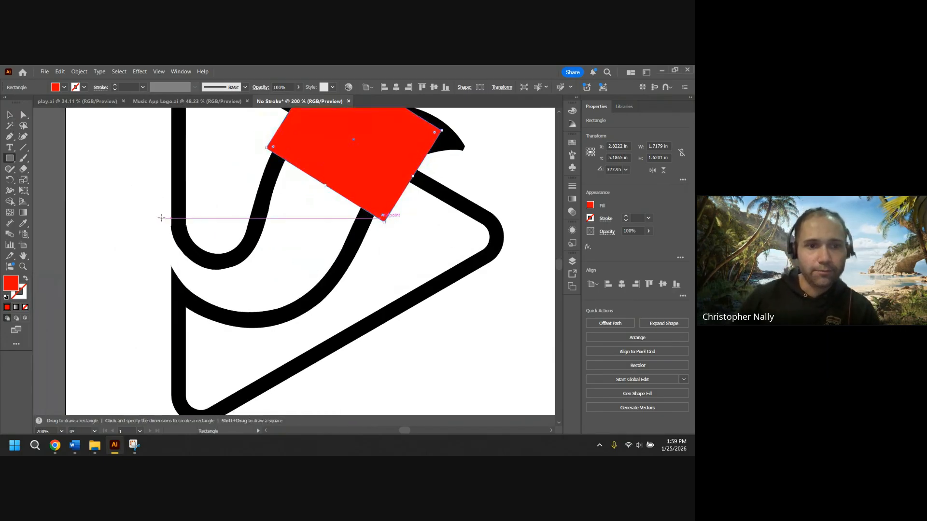
mouse_move(162, 219)
mouse_down()
mouse_move(193, 225)
mouse_move(196, 319)
mouse_up()
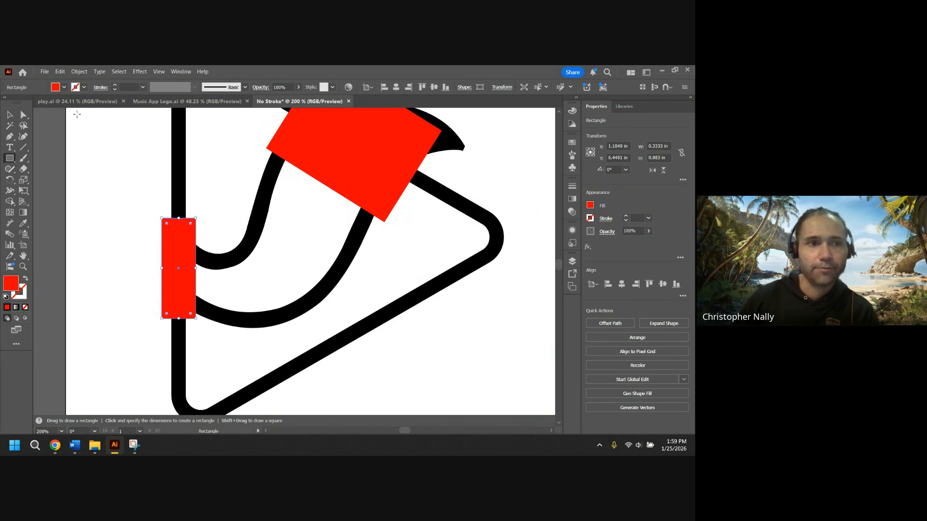
Move the fox-tail shape off the triangle to the right.
click(10, 115)
scroll(117, 187, down, 1)
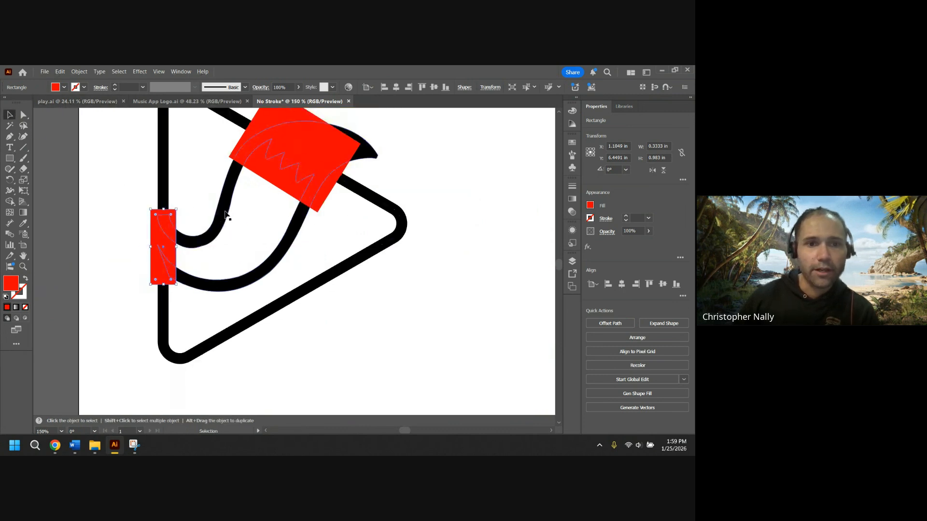
click(245, 206)
shift+click(369, 155)
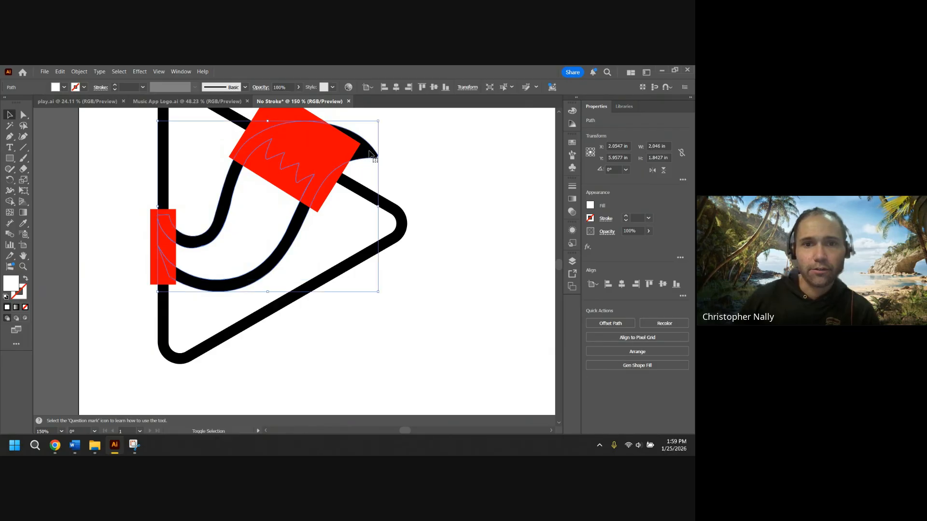
mouse_move(266, 216)
mouse_down()
mouse_move(323, 205)
mouse_move(521, 199)
mouse_up()
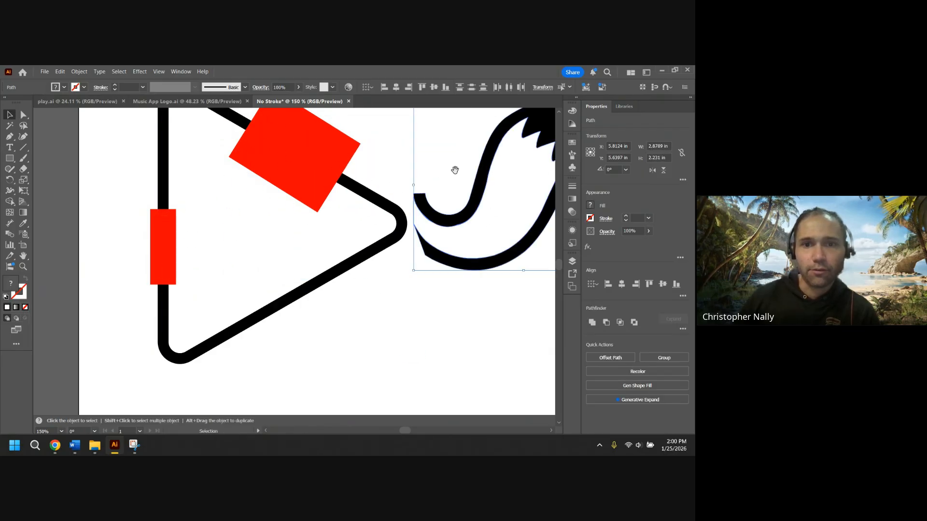
drag(440, 155, 355, 209)
drag(428, 241, 494, 211)
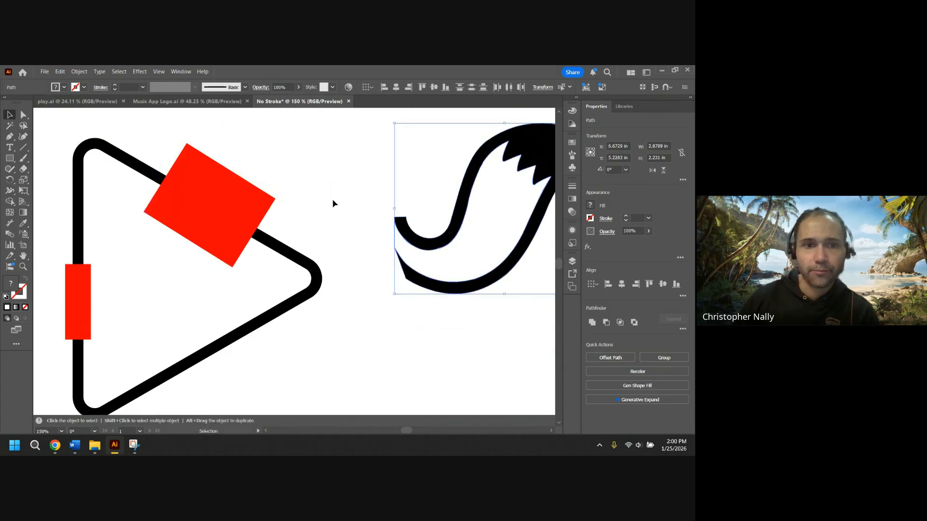
drag(309, 206, 379, 187)
scroll(277, 208, down, 1)
drag(257, 252, 281, 263)
scroll(306, 245, up, 1)
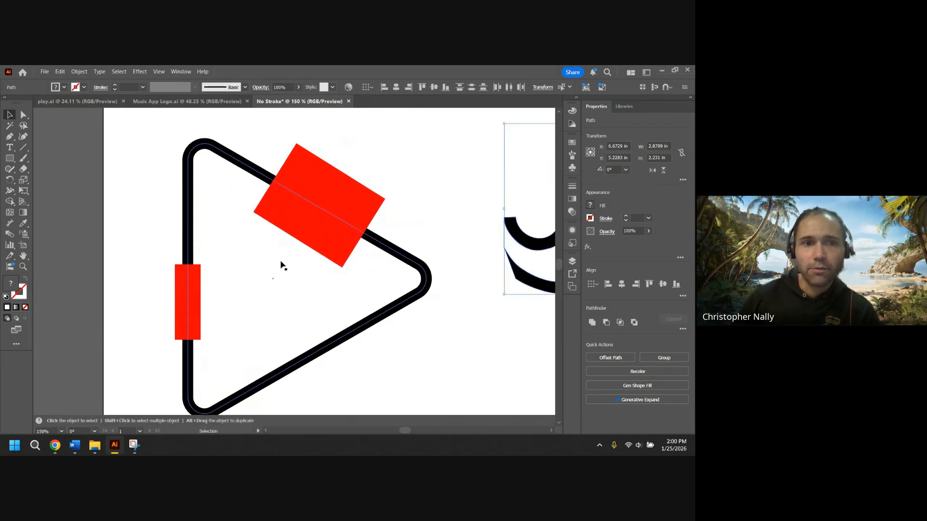
Try to merge the upper rectangle with the triangle using the Shape Builder, then undo it.
drag(153, 132, 443, 401)
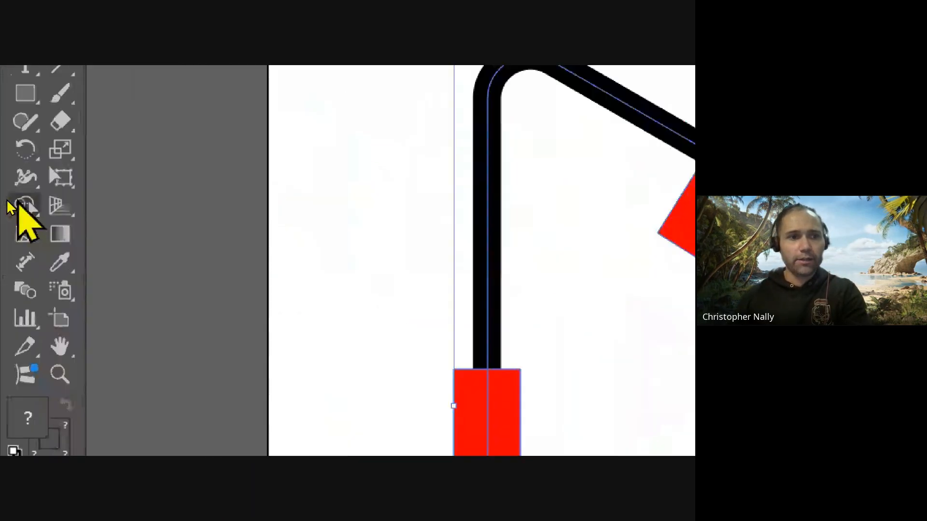
click(23, 206)
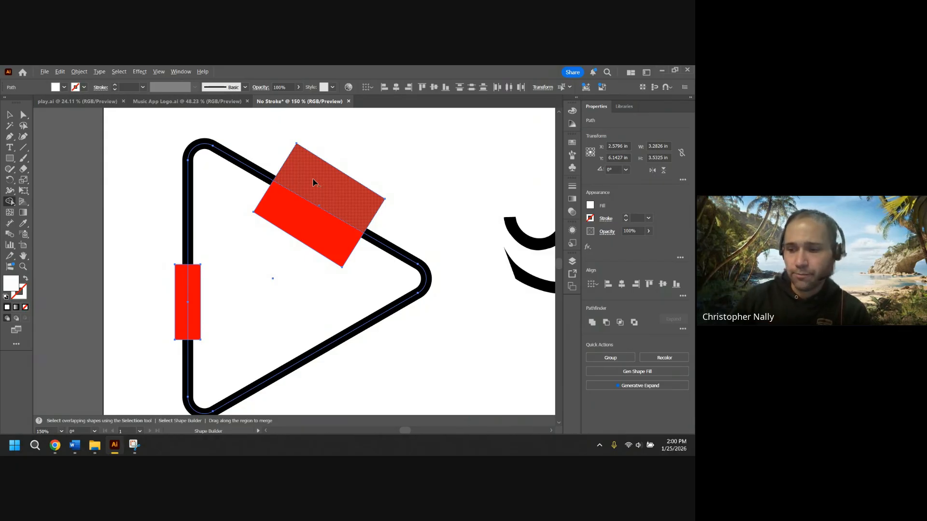
drag(313, 183, 294, 218)
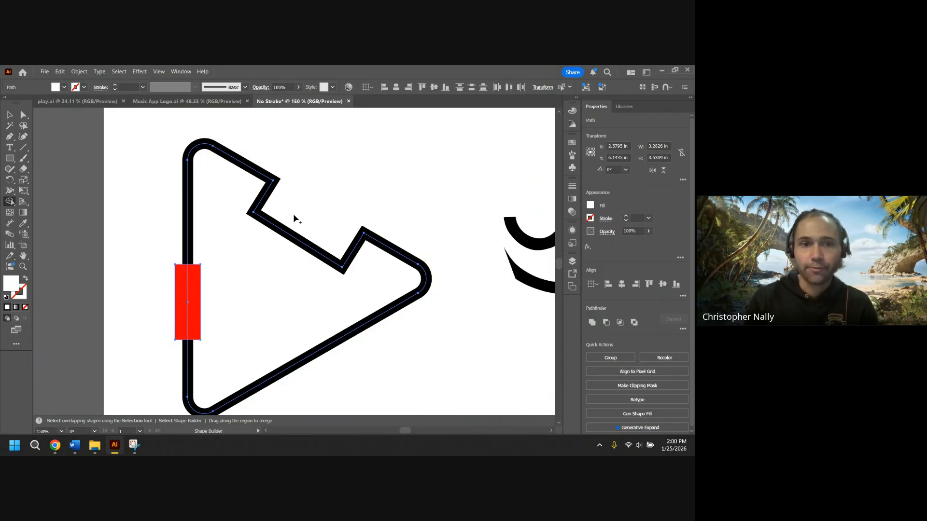
key(ctrl+z)
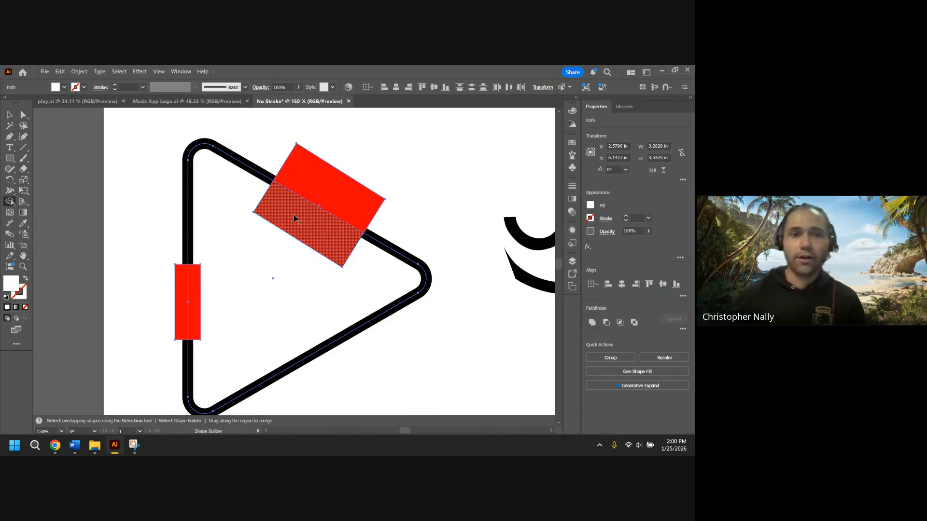
Expand the triangle's fill and stroke into shapes.
click(10, 114)
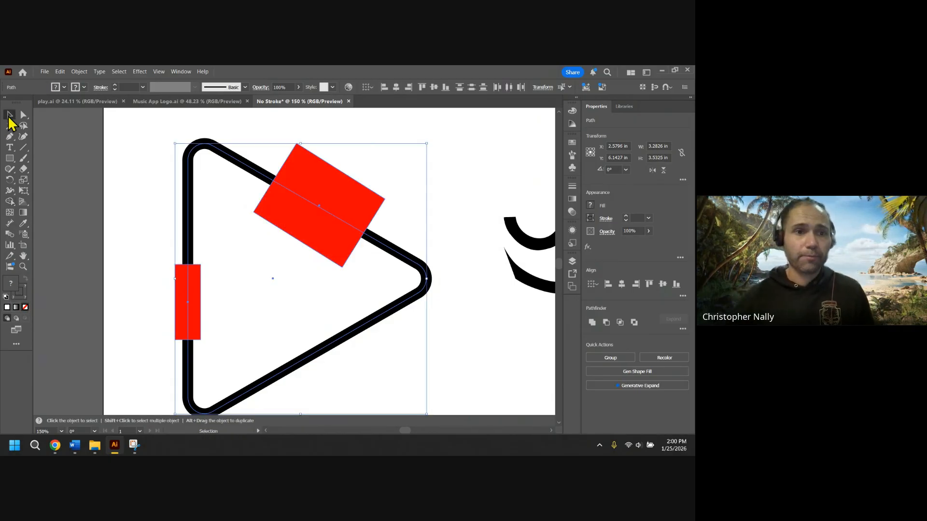
click(144, 151)
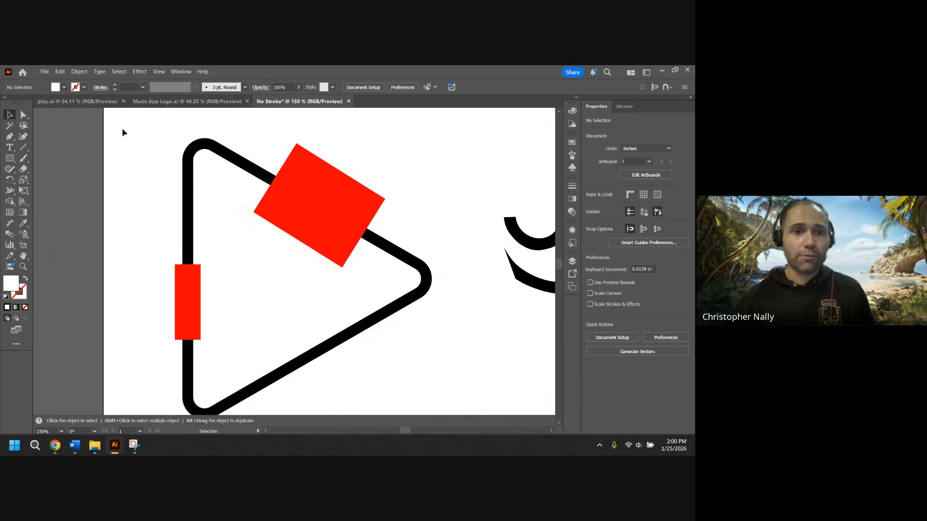
click(224, 154)
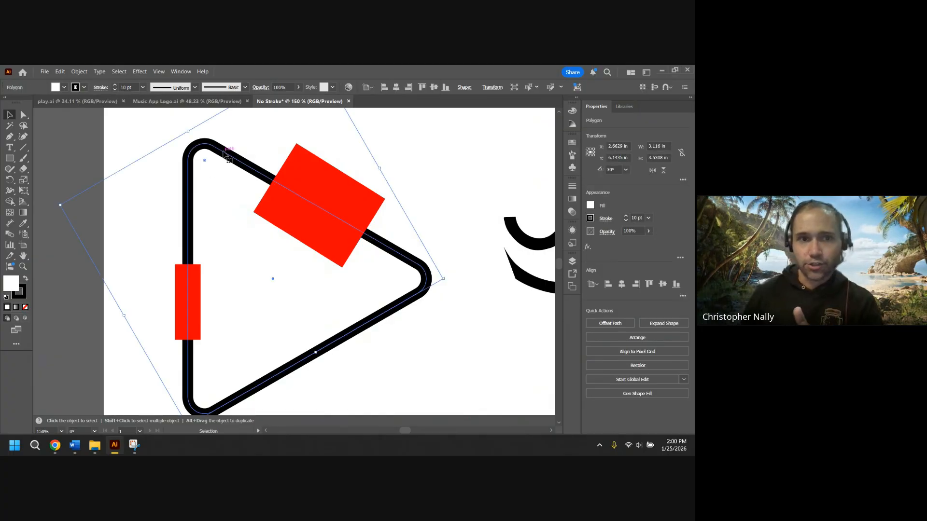
click(79, 72)
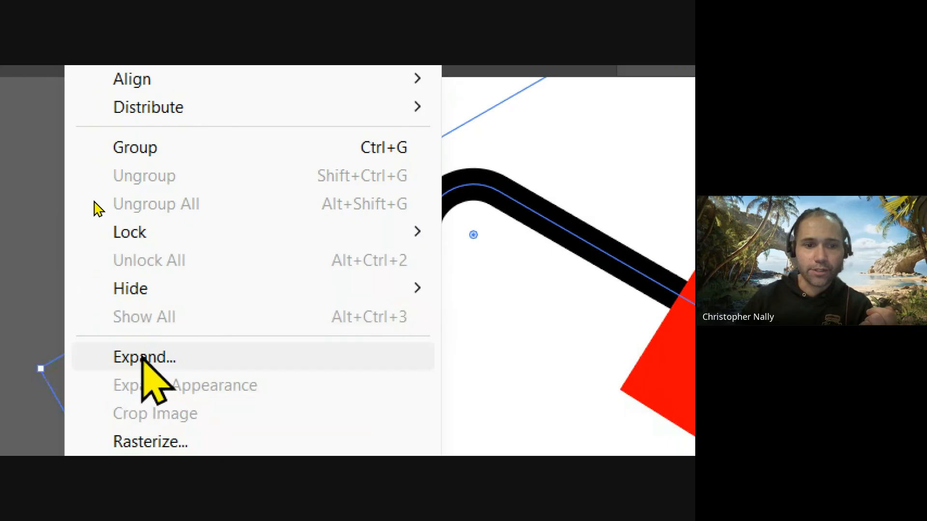
click(181, 358)
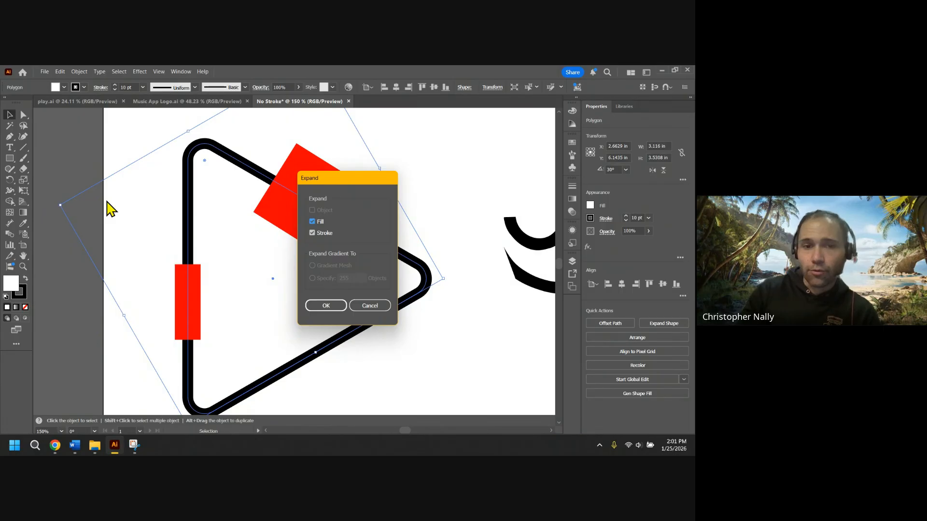
key(Return)
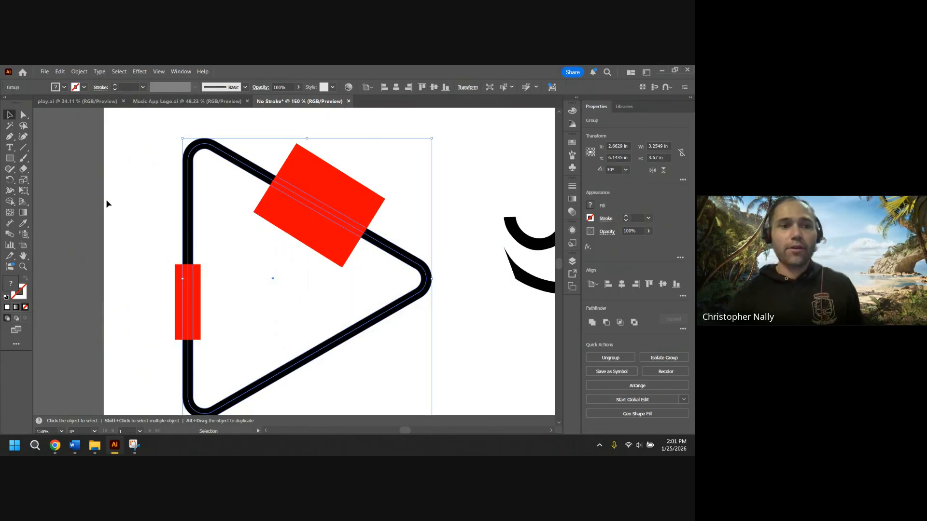
Isolate the expanded triangle group and inspect its outline compound path.
click(107, 202)
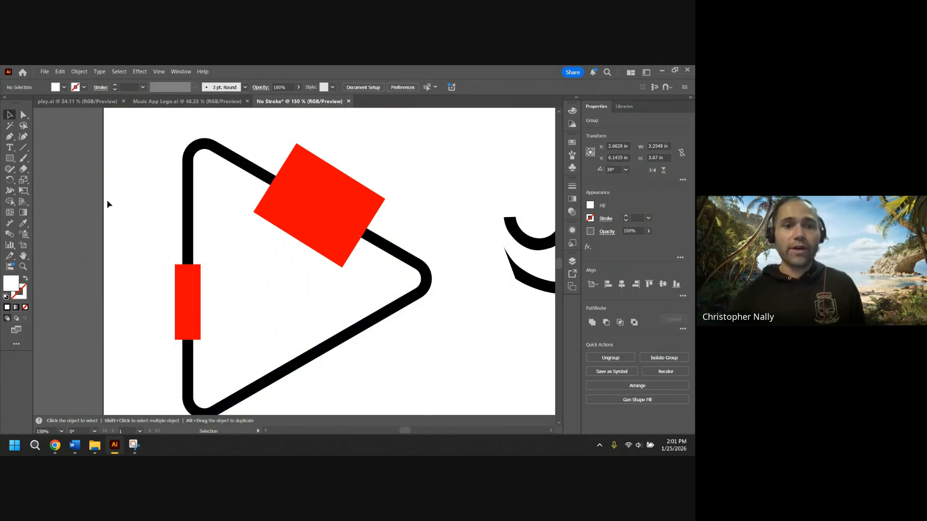
click(190, 181)
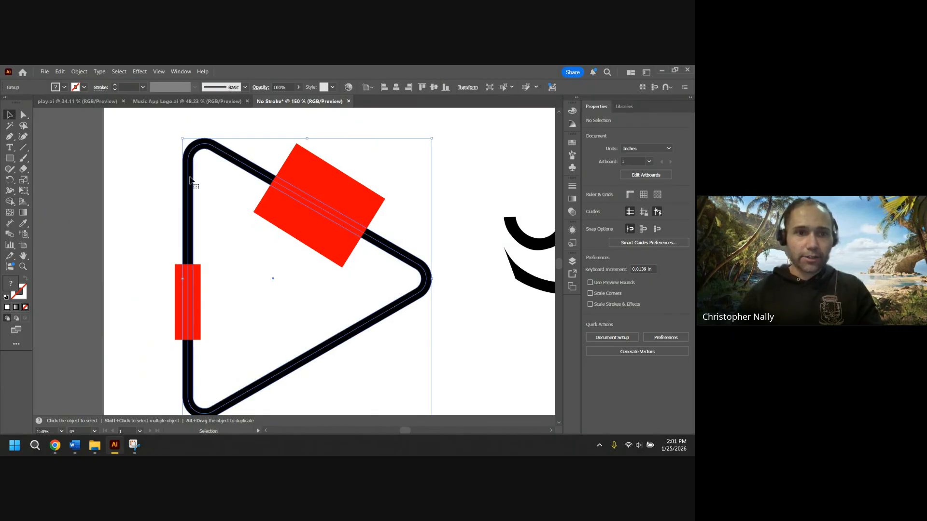
double_click(191, 181)
scroll(191, 181, up, 2)
scroll(190, 180, up, 2)
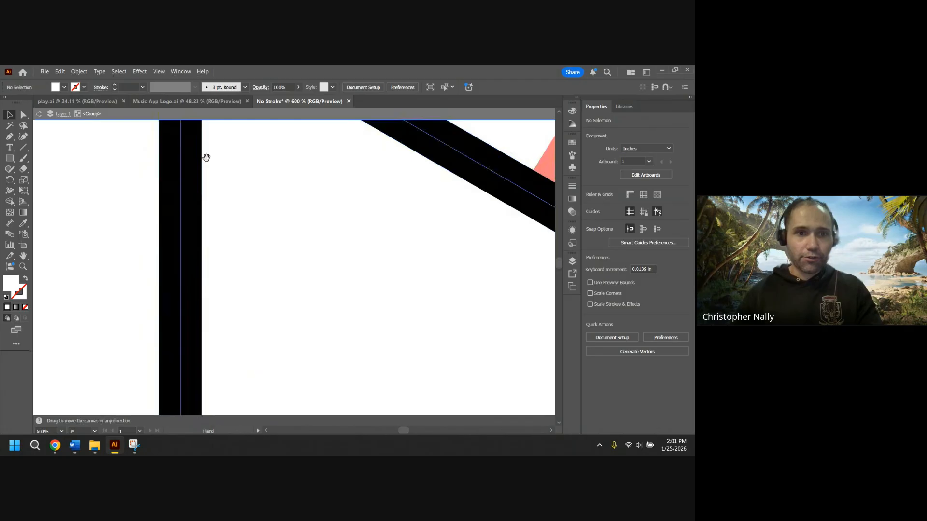
drag(205, 140, 207, 293)
key(a)
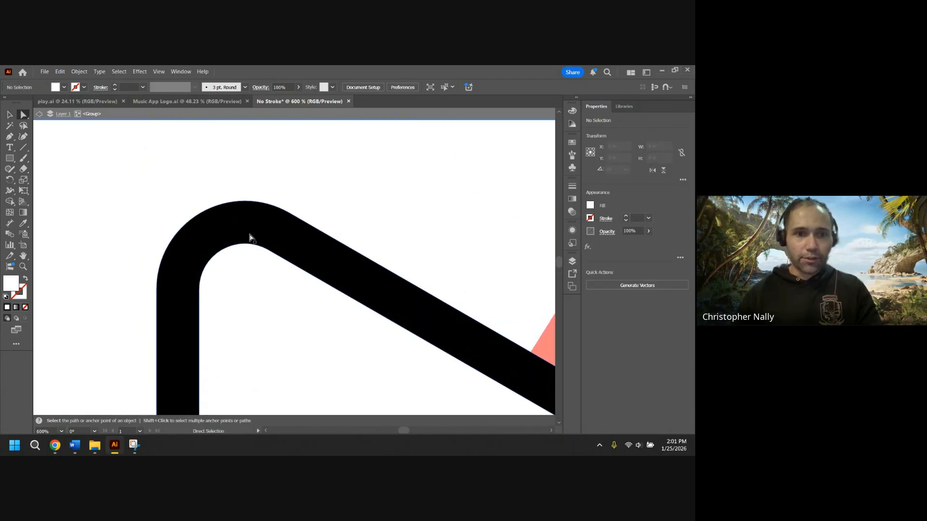
click(249, 225)
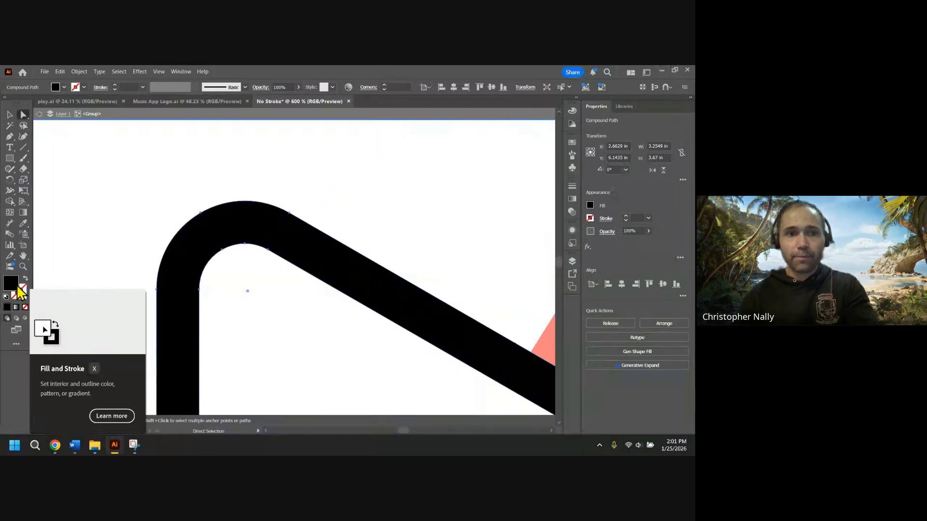
click(71, 199)
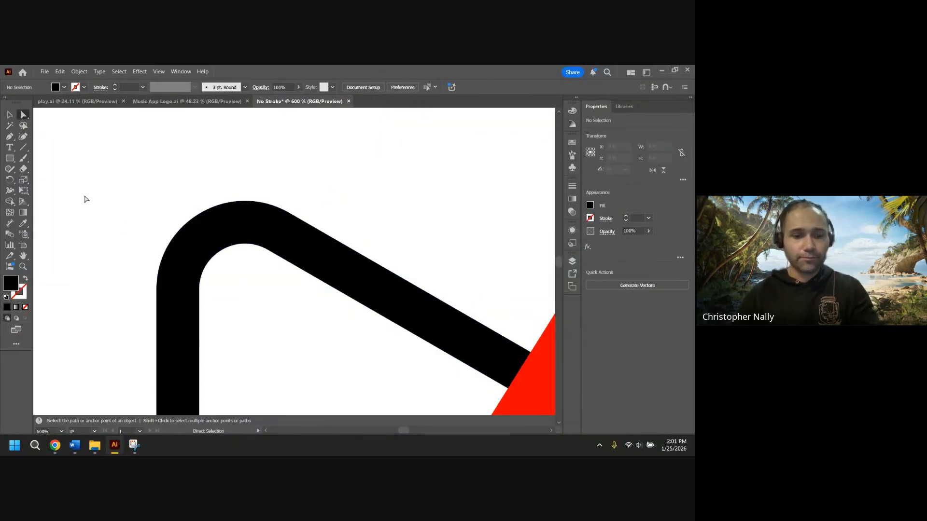
Merge the upper red rectangle with the overlapping triangle outline using the Shape Builder.
scroll(85, 199, down, 4)
drag(99, 213, 167, 150)
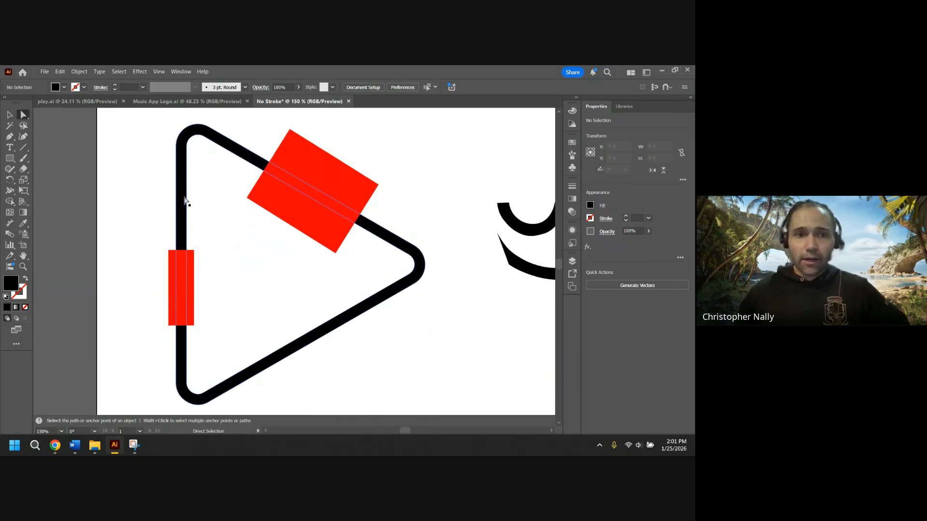
drag(144, 118, 470, 401)
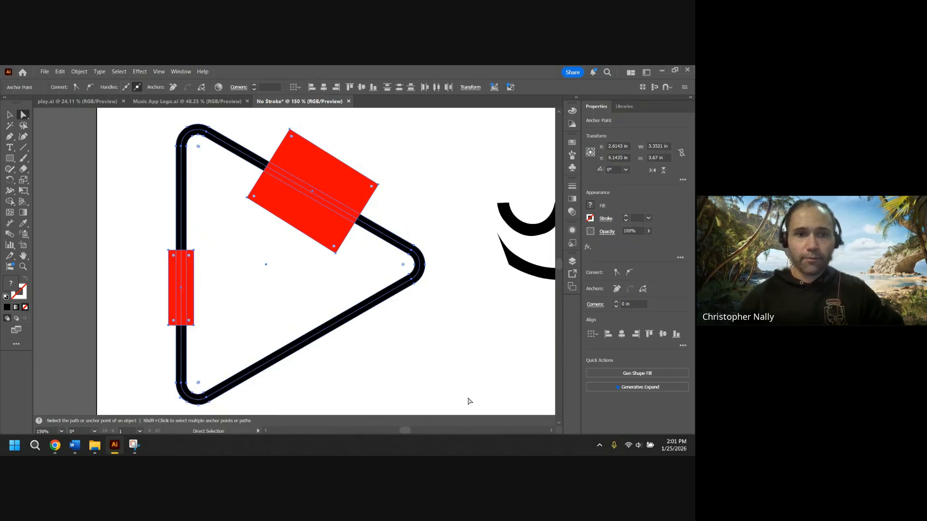
click(9, 203)
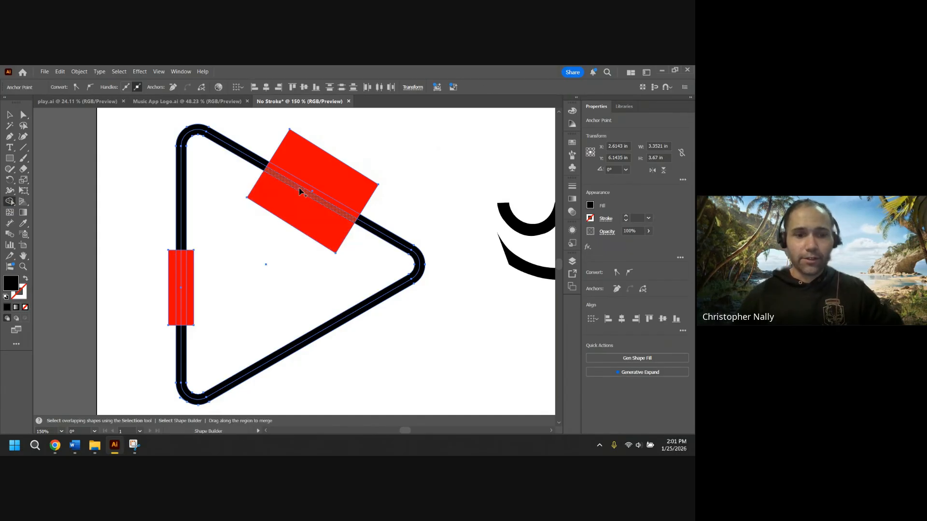
scroll(300, 191, up, 5)
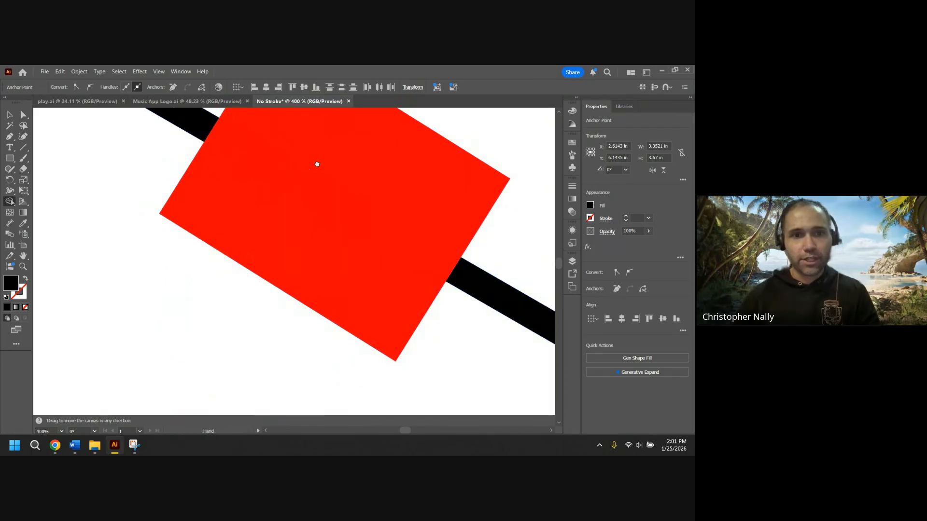
drag(316, 164, 278, 220)
key(space)
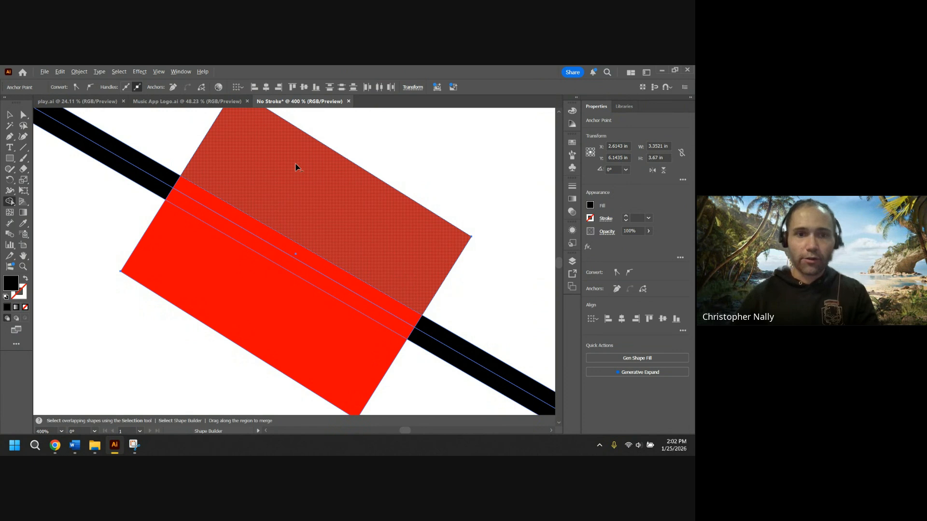
drag(295, 167, 222, 282)
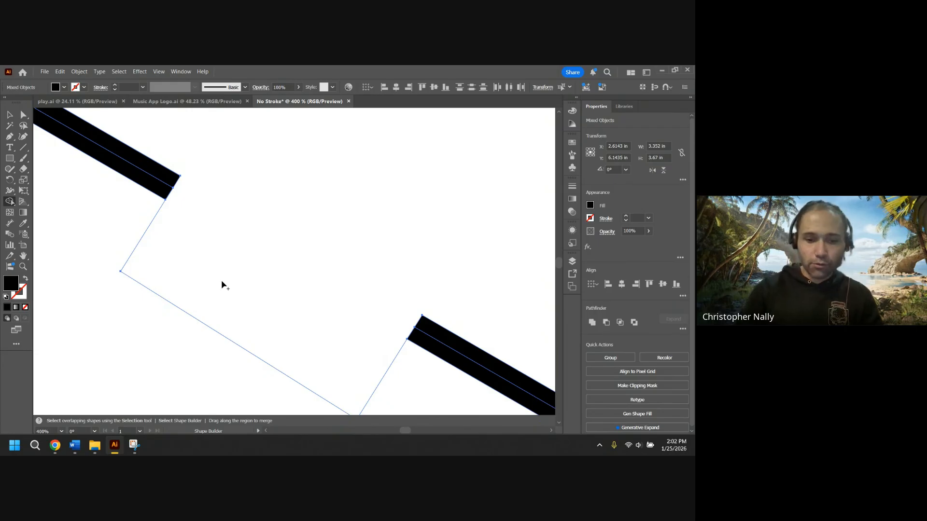
key(ctrl+0)
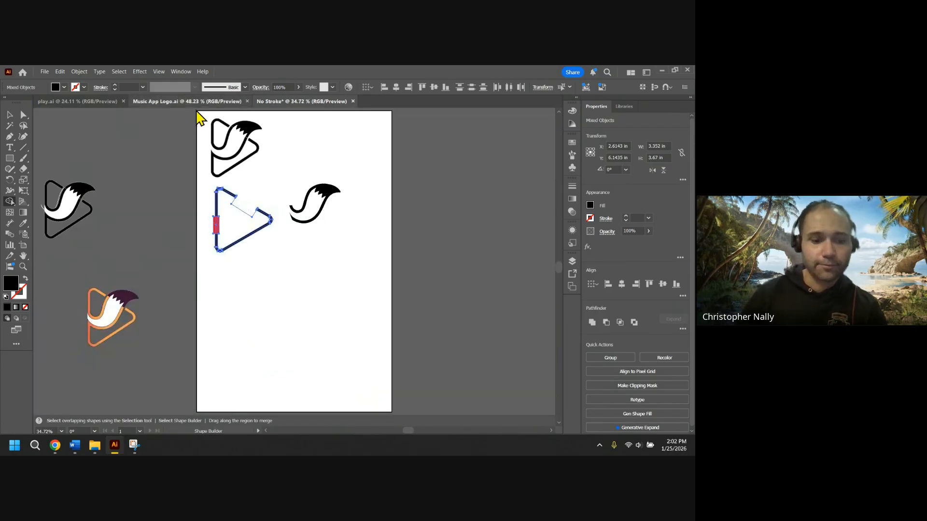
Merge the left red rectangle with the triangle's left edge using the Shape Builder, then deselect.
scroll(216, 223, up, 6)
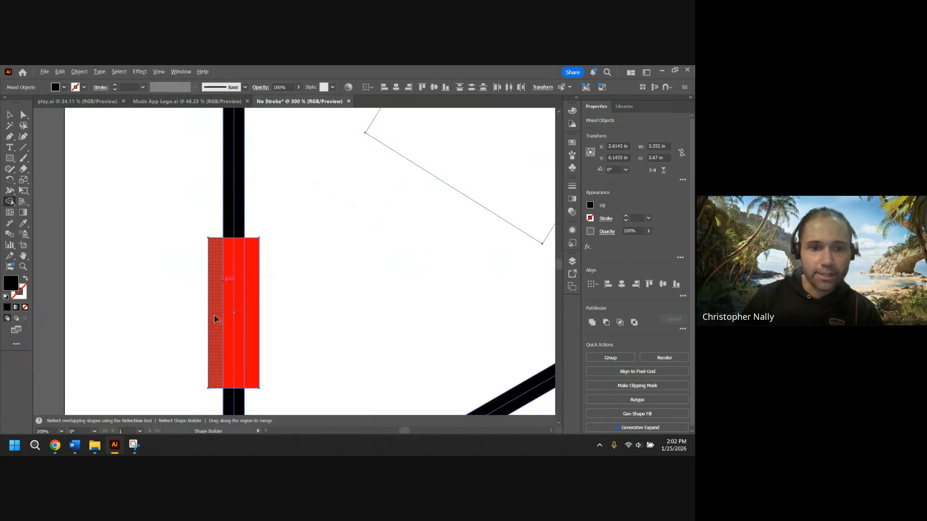
drag(216, 318, 258, 317)
click(10, 115)
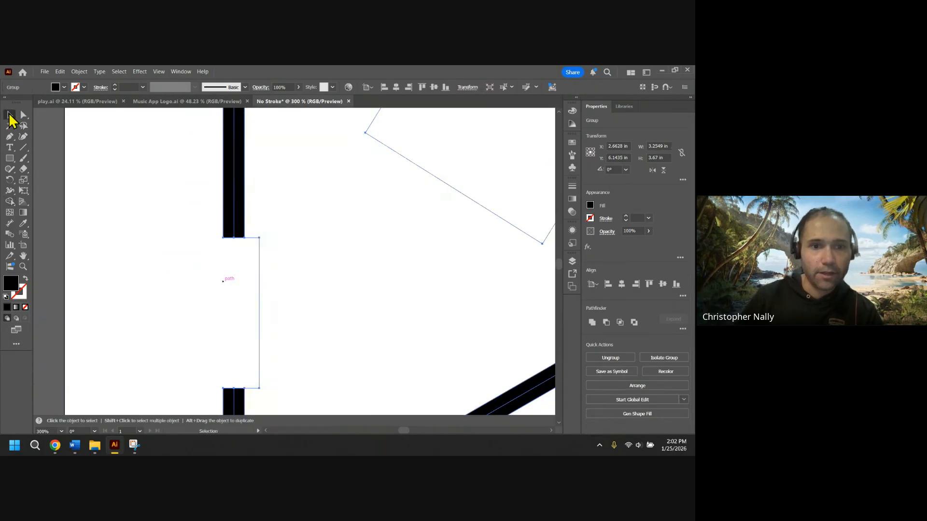
click(266, 270)
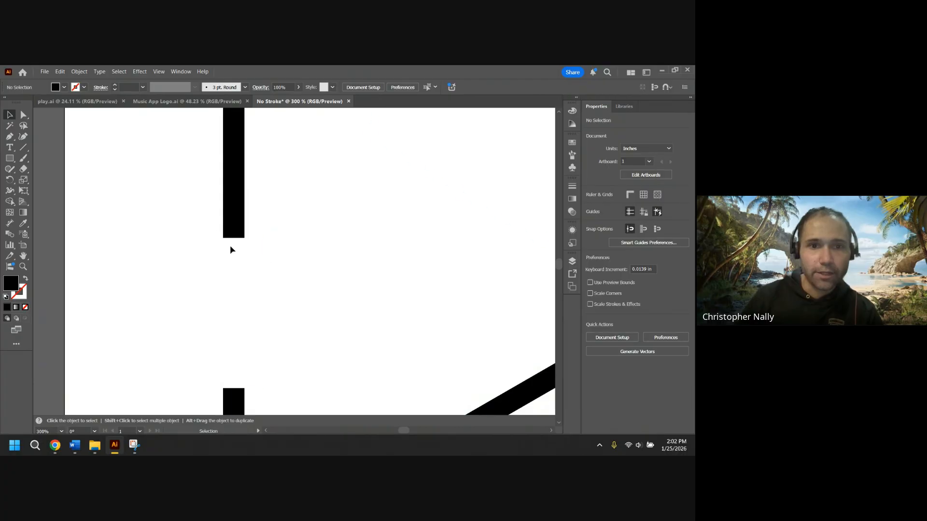
scroll(304, 253, down, 2)
drag(360, 237, 303, 243)
scroll(283, 242, down, 1)
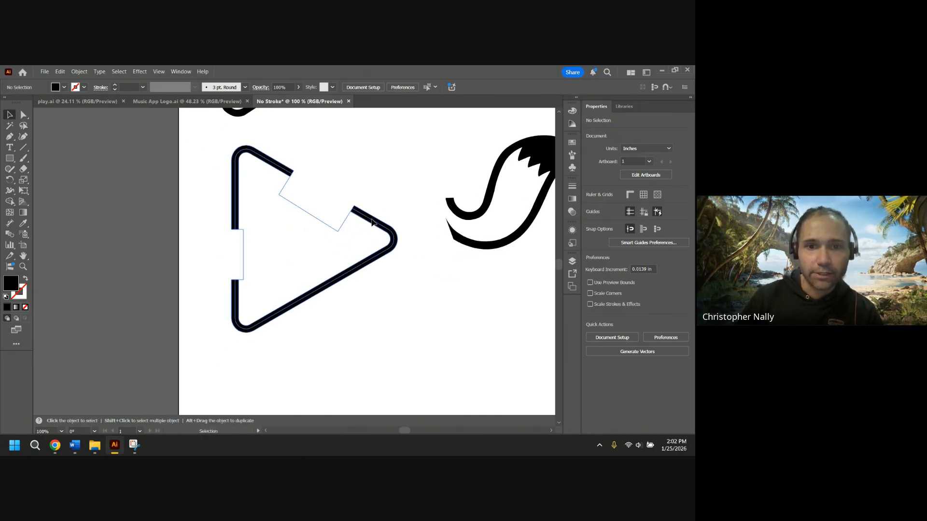
Select the gapped triangle and clear its inner fill region with the Shape Builder, then deselect.
drag(372, 222, 207, 195)
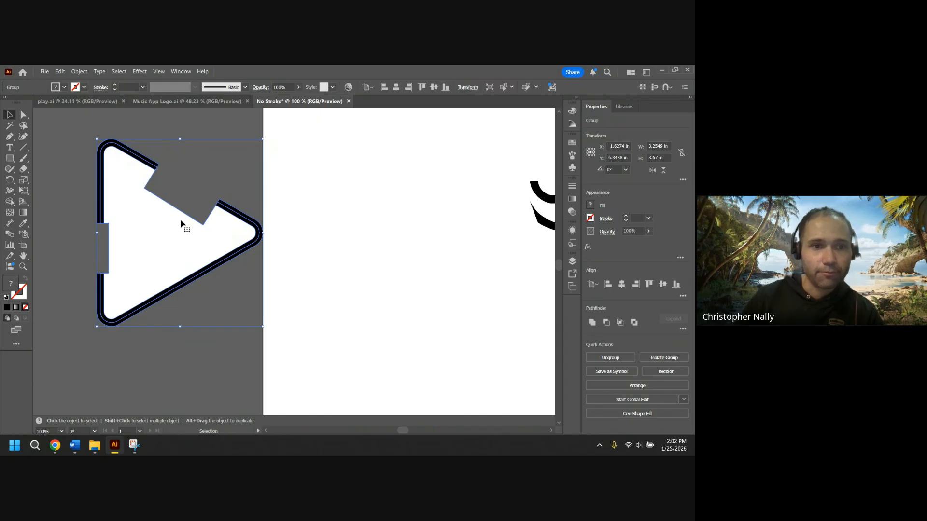
click(10, 203)
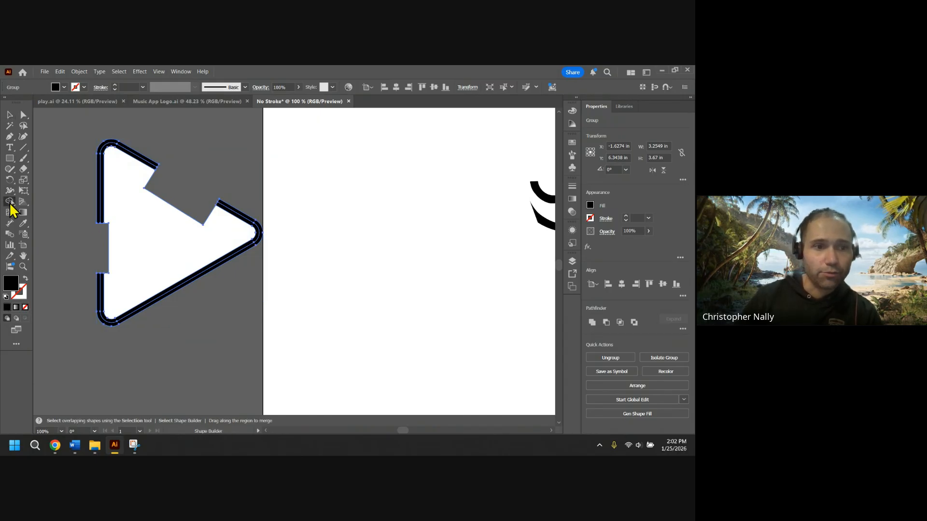
alt+click(149, 239)
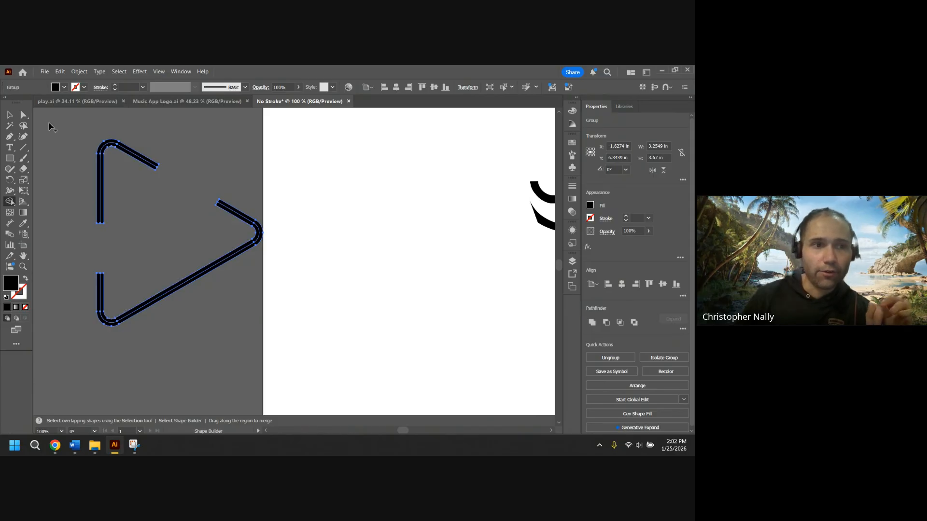
click(9, 115)
click(67, 247)
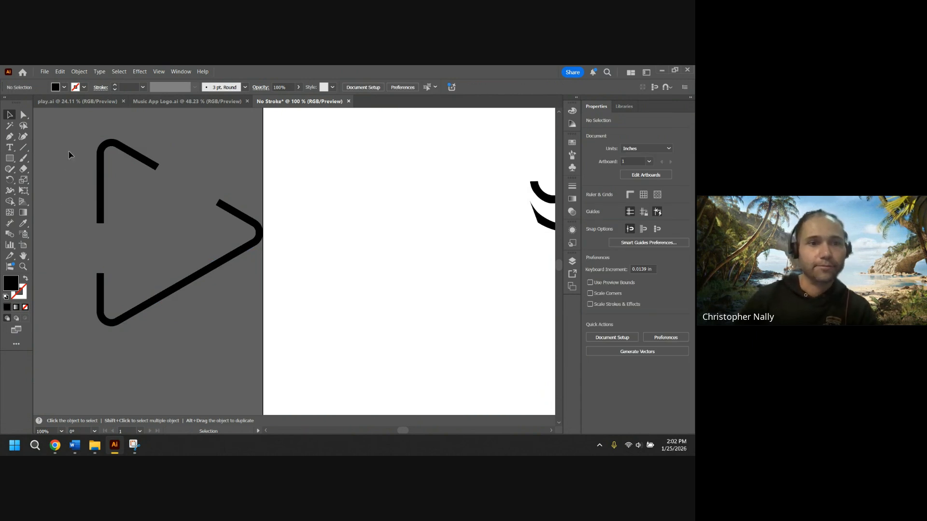
Move the fox-tail shape onto the triangle so its curve crosses the outline's left gaps.
click(245, 254)
drag(244, 257, 307, 256)
scroll(436, 264, down, 1)
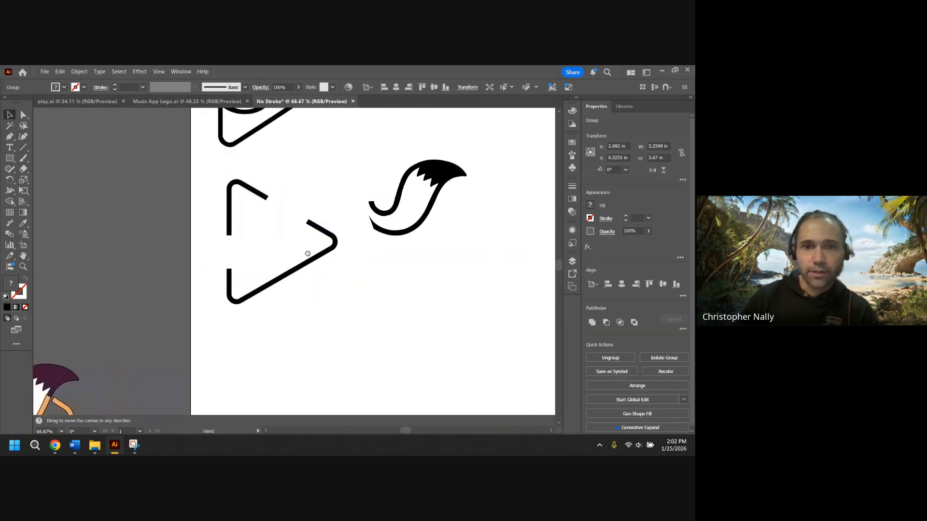
click(437, 179)
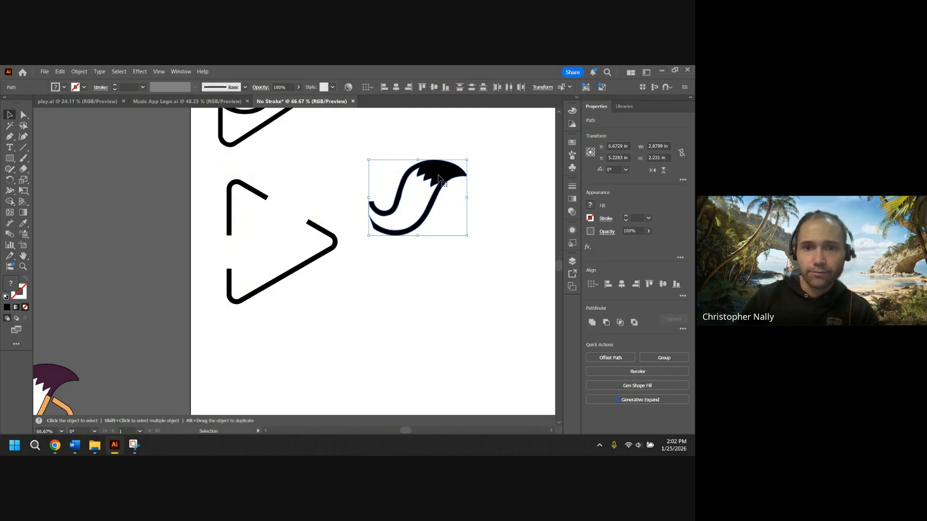
drag(438, 174, 298, 208)
click(414, 211)
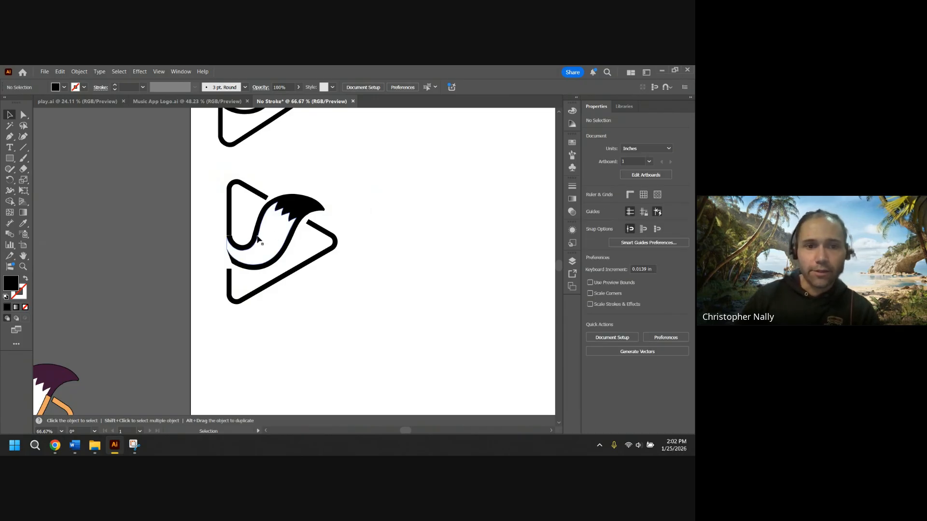
Snap the tail's inner end anchor to the bottom corner of the upper left outline bar.
scroll(230, 247, up, 5)
drag(227, 211, 230, 247)
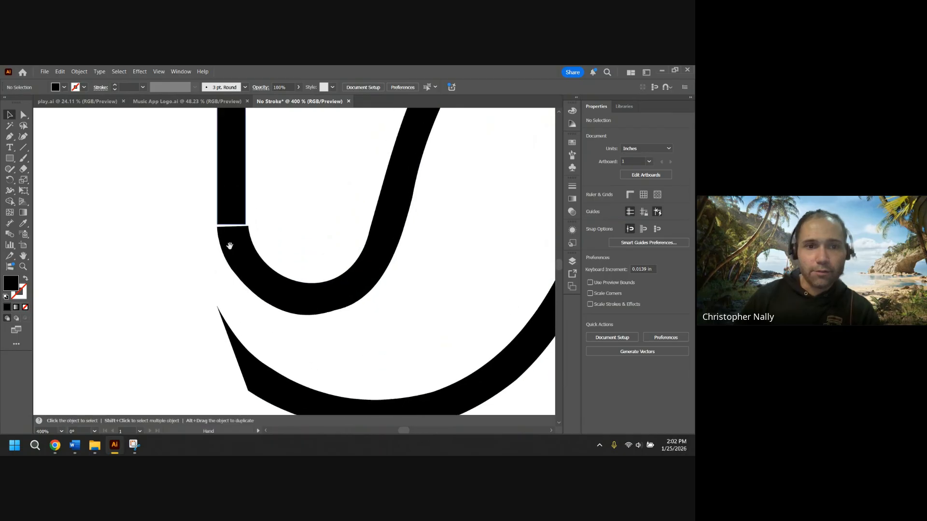
click(261, 269)
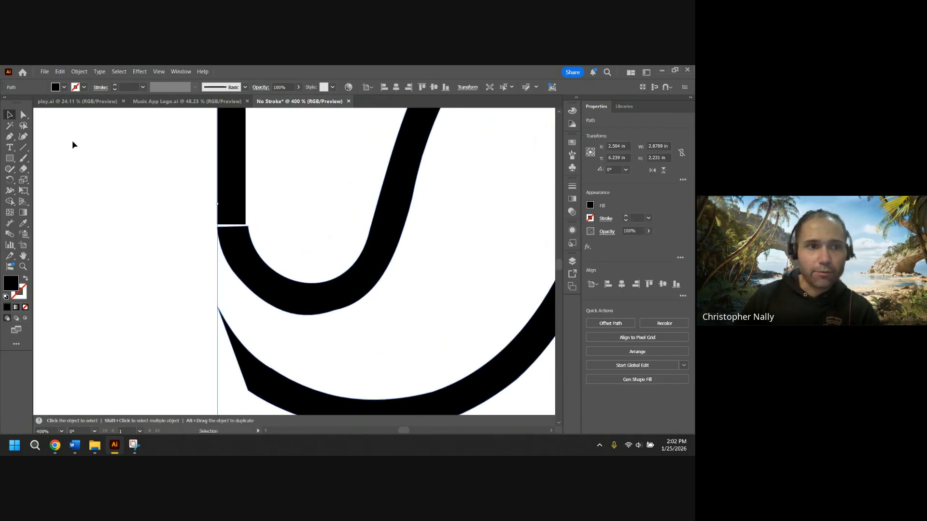
click(23, 115)
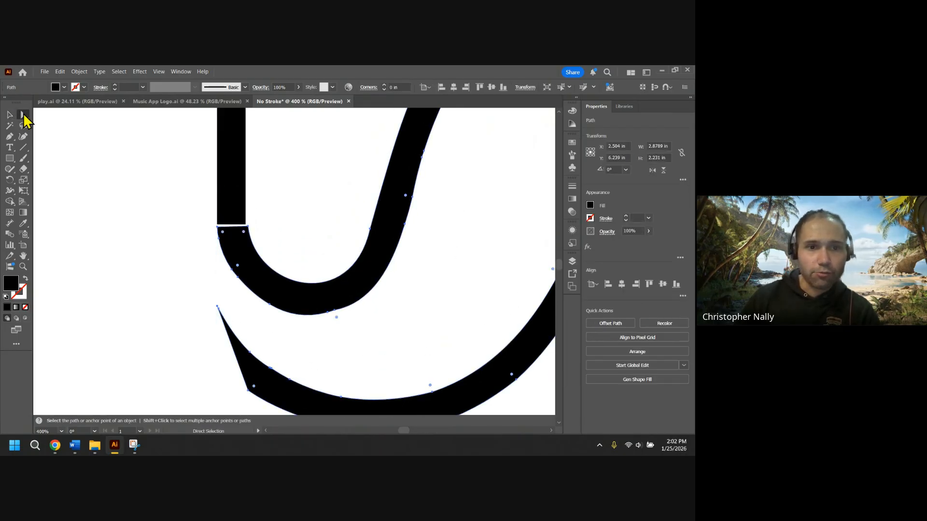
click(218, 226)
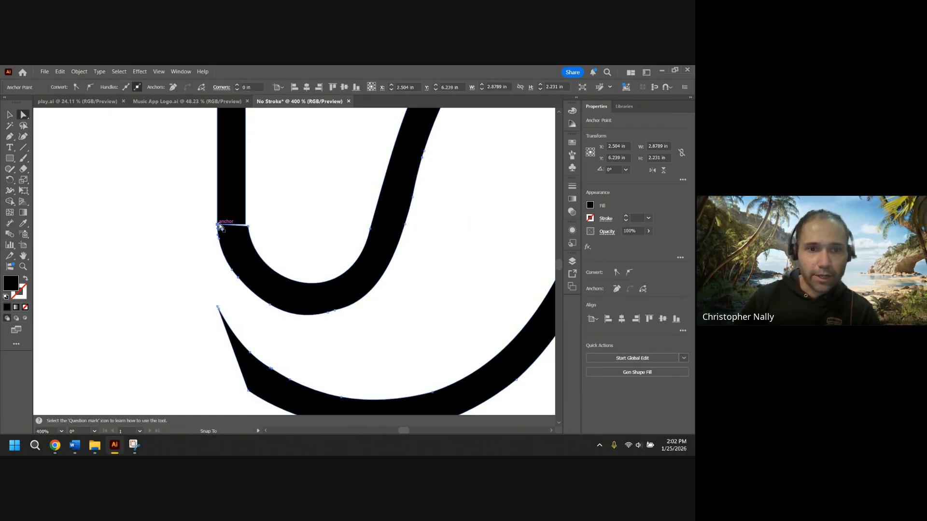
click(248, 227)
mouse_move(248, 226)
mouse_down()
mouse_move(475, 220)
mouse_move(246, 222)
mouse_up()
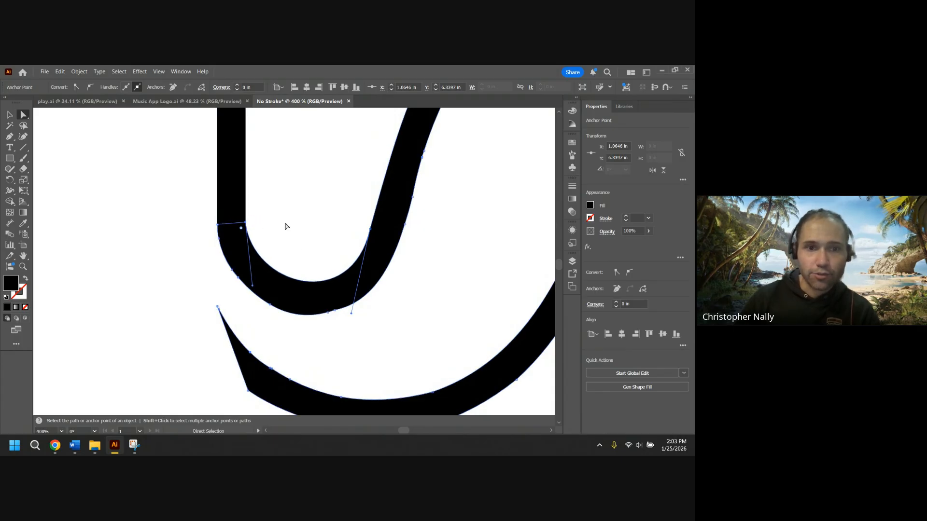
Drag the lower left bar's two top anchors up to meet the tail's lower edge.
key(space)
drag(284, 267, 283, 159)
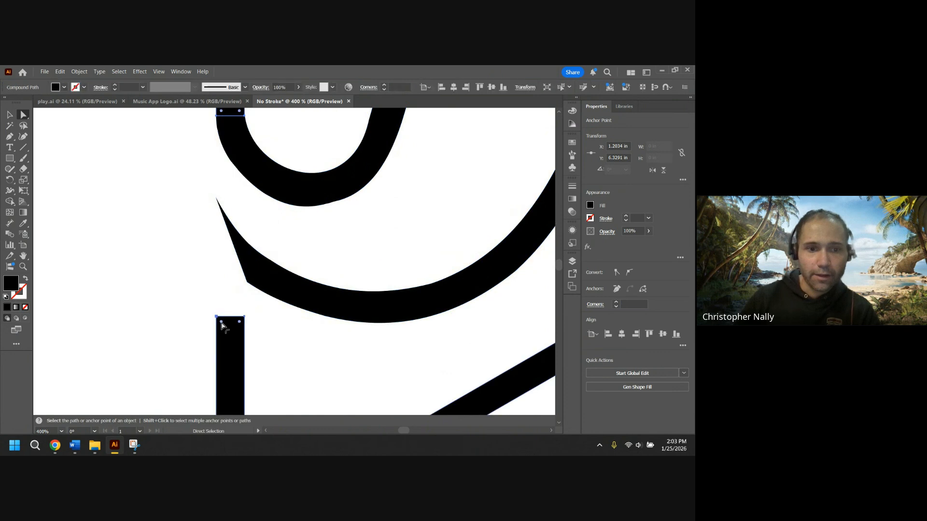
click(220, 320)
drag(218, 319, 216, 200)
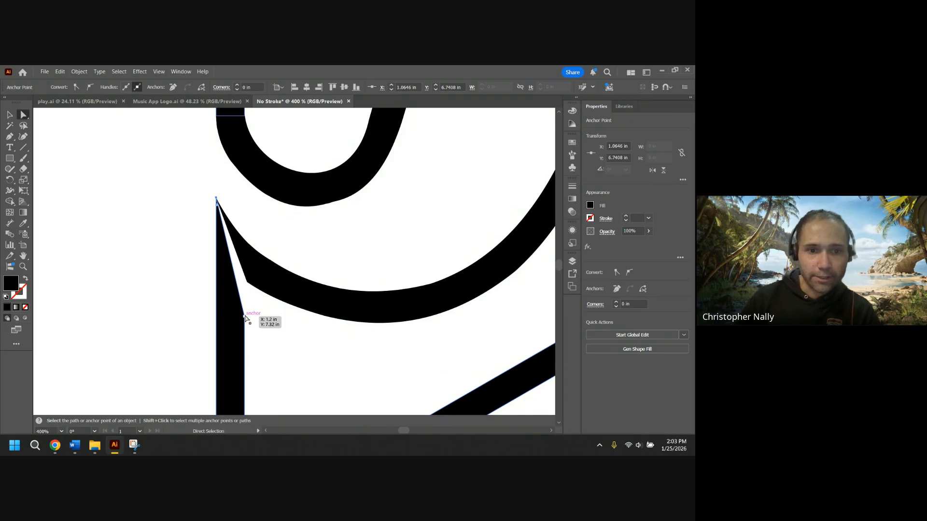
drag(245, 316, 248, 286)
key(ctrl+minus)
key(ctrl+minus)
key(ctrl+minus)
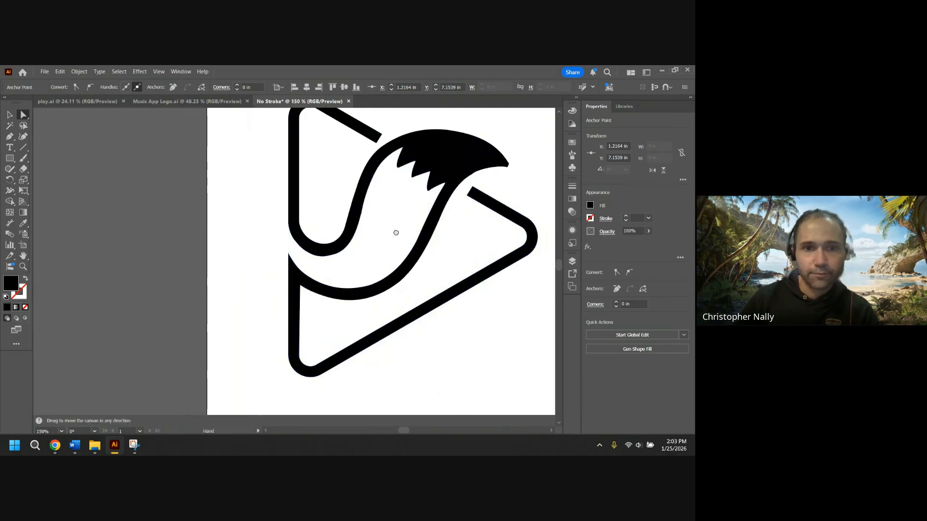
Select the whole logo and move it onto the pasteboard and back onto the artboard.
click(510, 188)
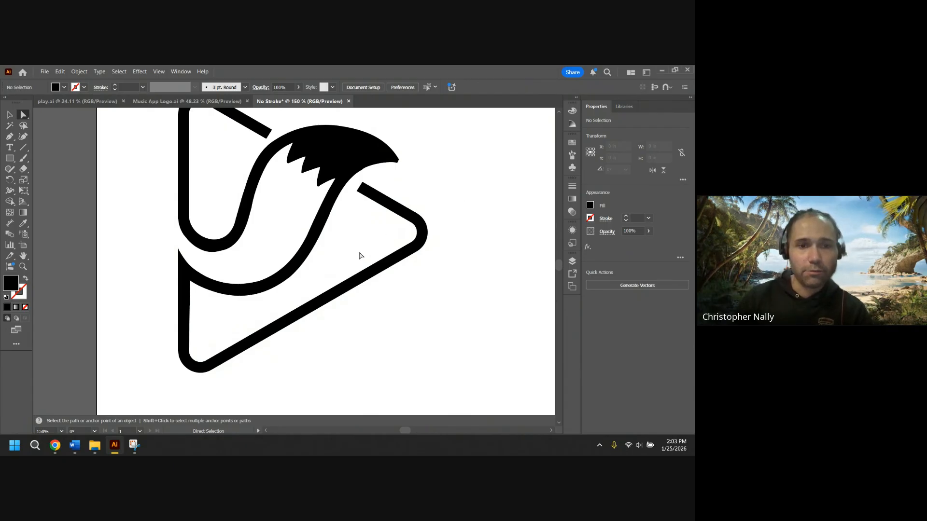
key(ctrl+minus)
key(v)
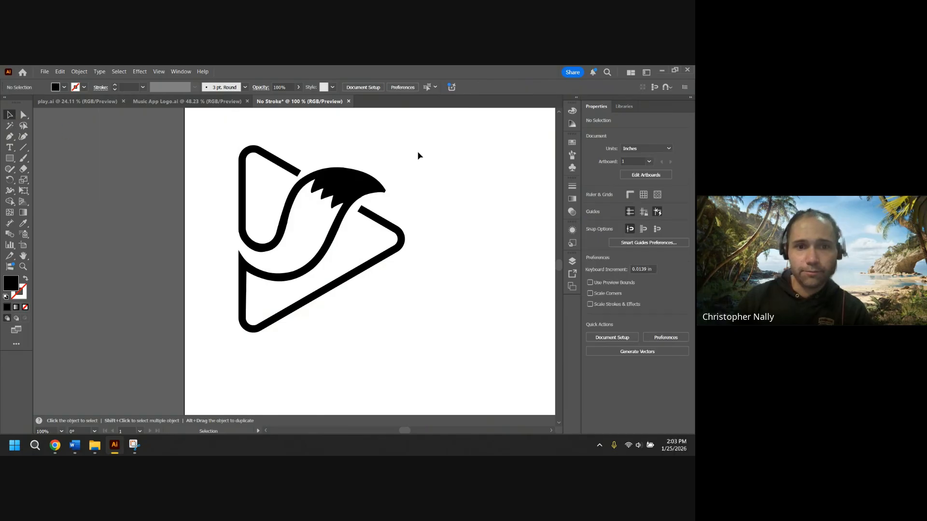
drag(418, 155, 279, 283)
drag(307, 241, 110, 250)
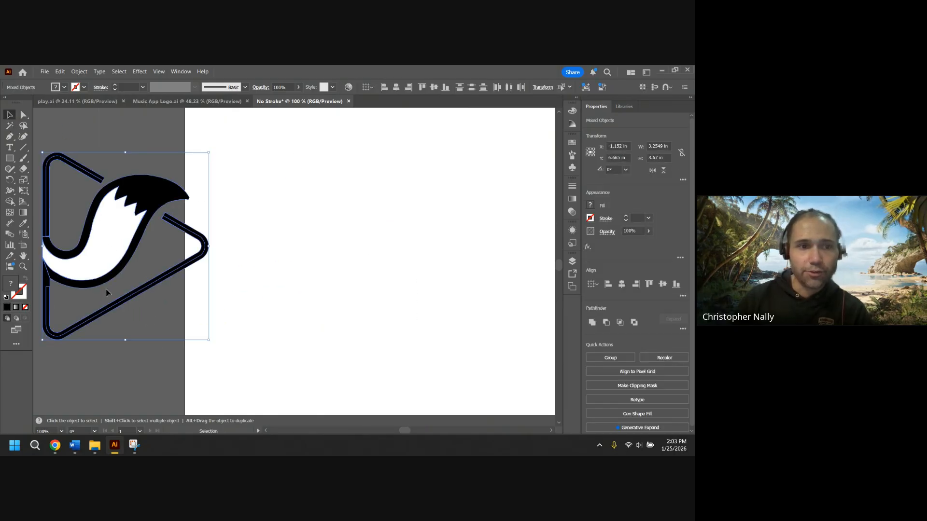
scroll(165, 263, left, 3)
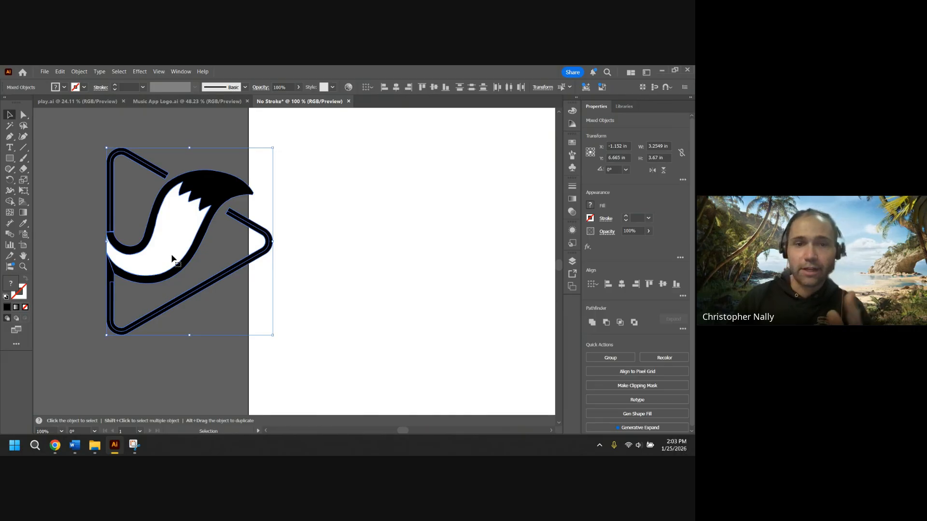
drag(163, 244, 351, 241)
scroll(338, 252, right, 3)
scroll(338, 251, up, 2)
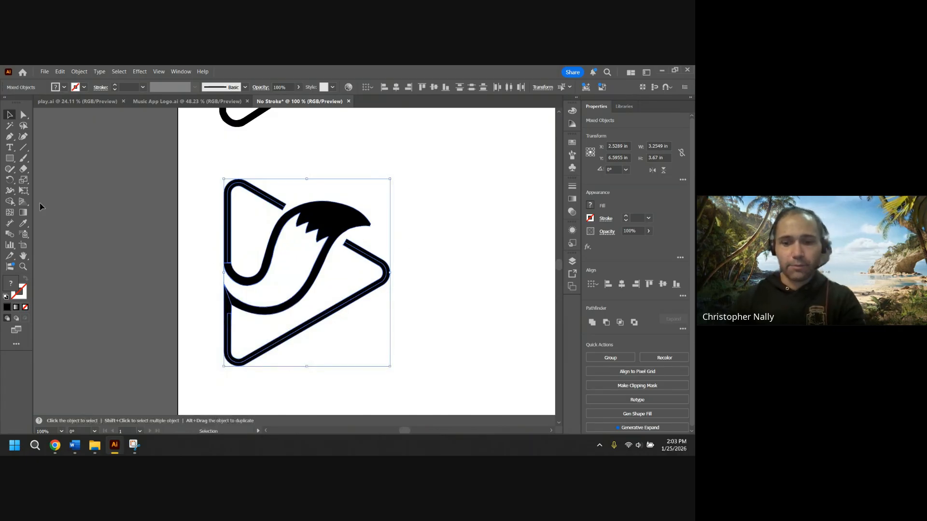
Apply the Shape Builder to the tail's inner white region to remove its fill.
click(10, 201)
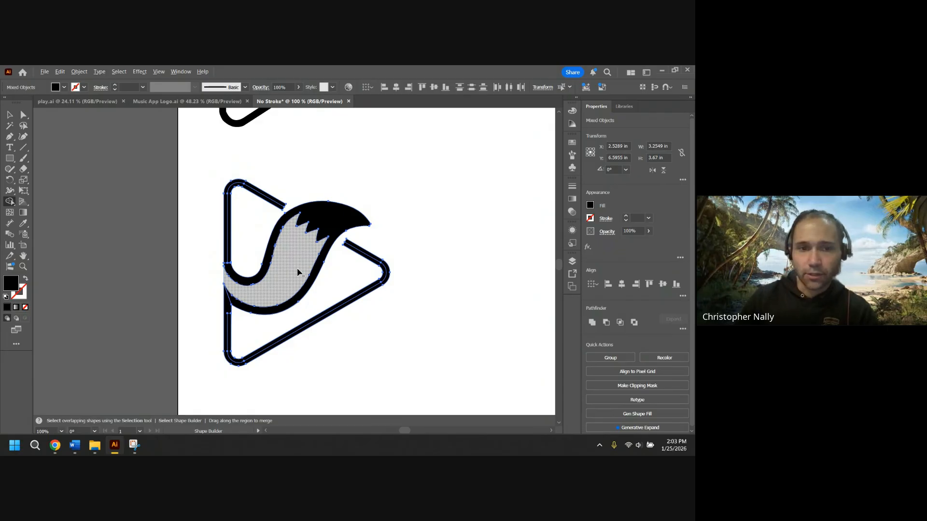
alt+click(298, 272)
click(10, 114)
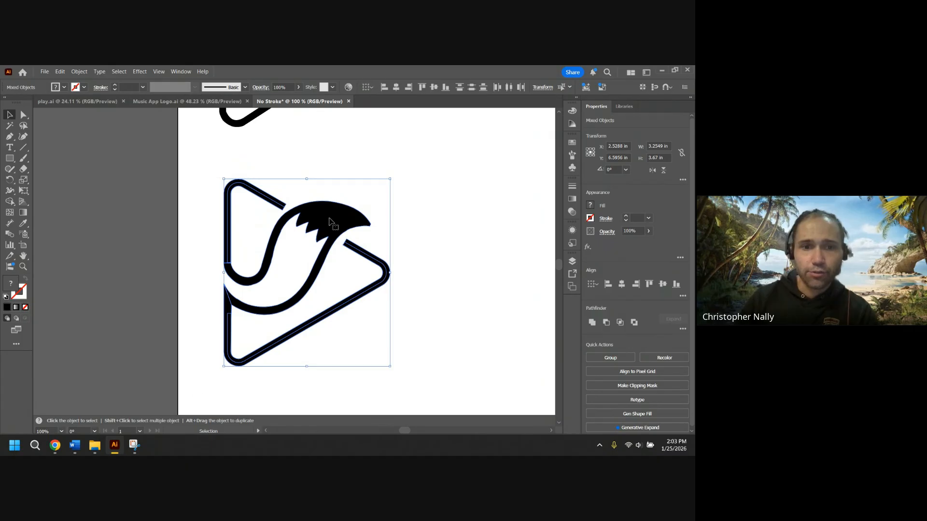
Move the finished logo off the artboard onto the pasteboard.
drag(332, 213, 231, 220)
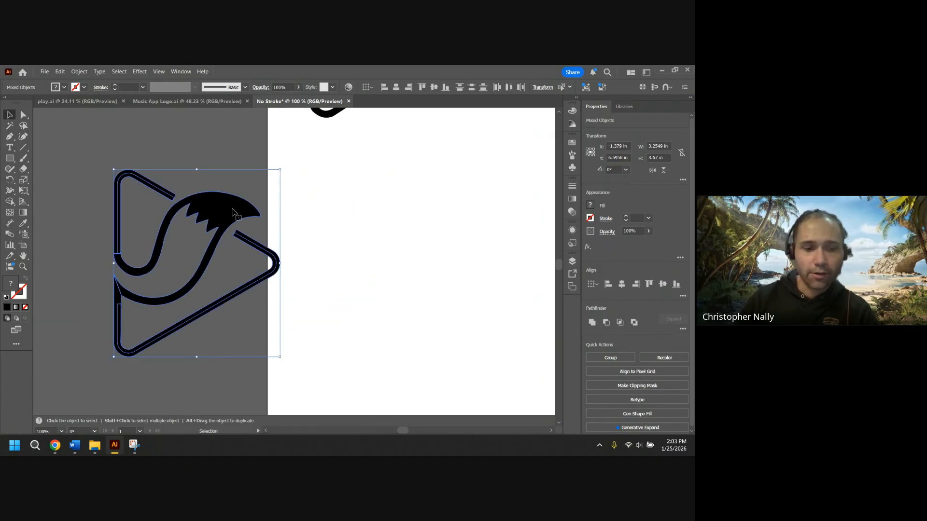
scroll(224, 223, down, 1)
drag(197, 152, 216, 153)
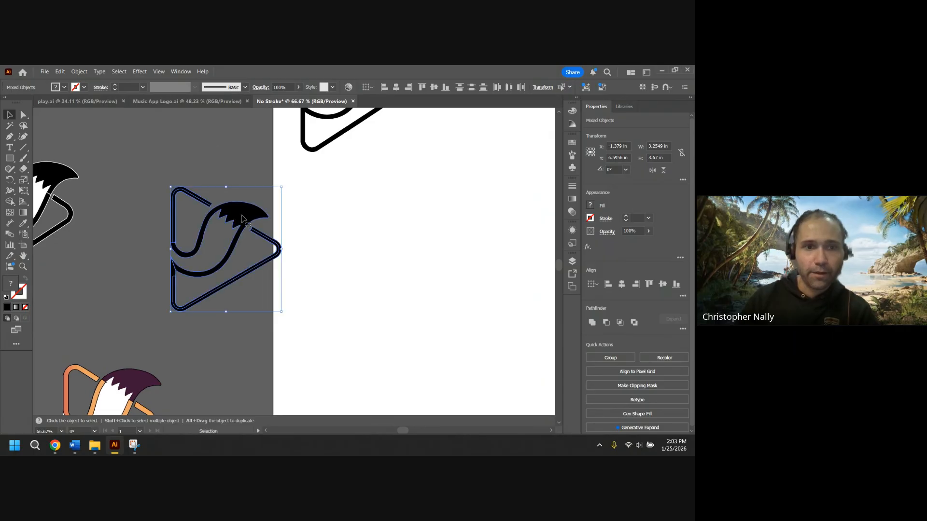
drag(242, 218, 218, 168)
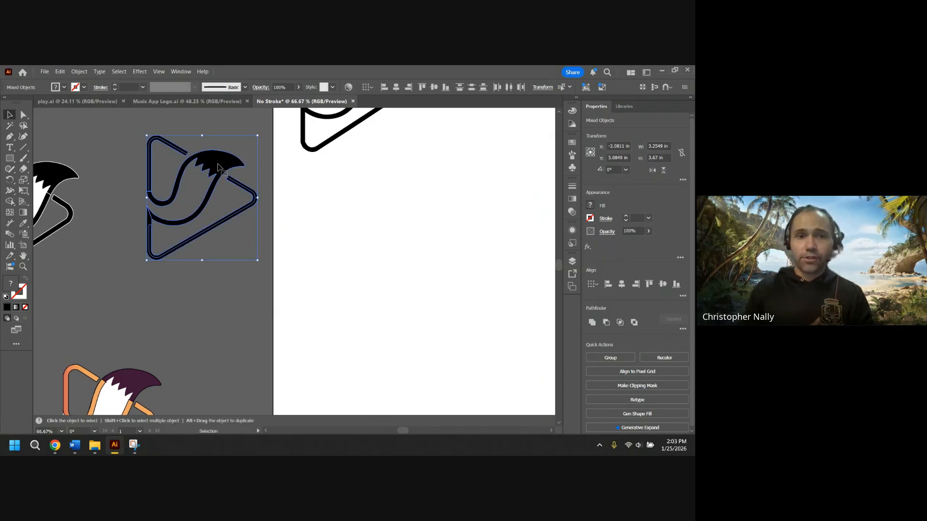
Duplicate the logo below the original and reposition both copies on the pasteboard.
drag(218, 167, 216, 299)
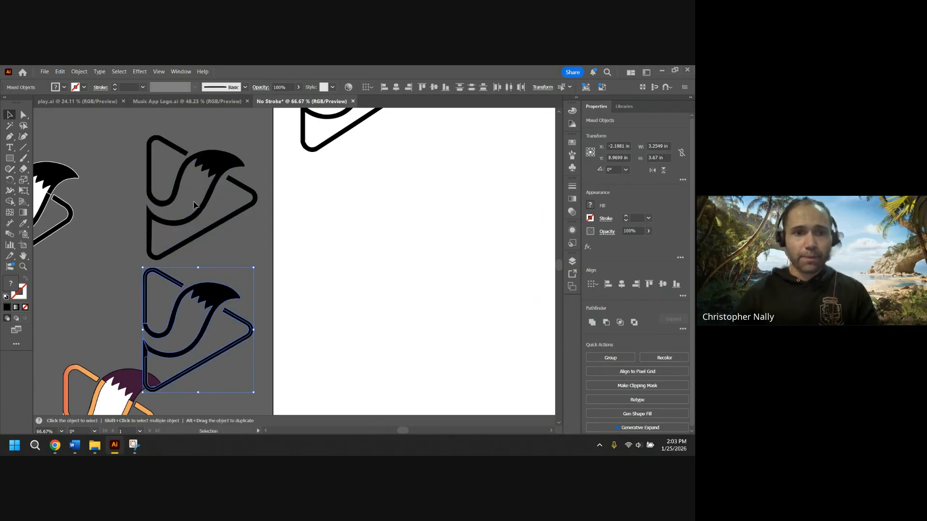
drag(224, 141, 107, 234)
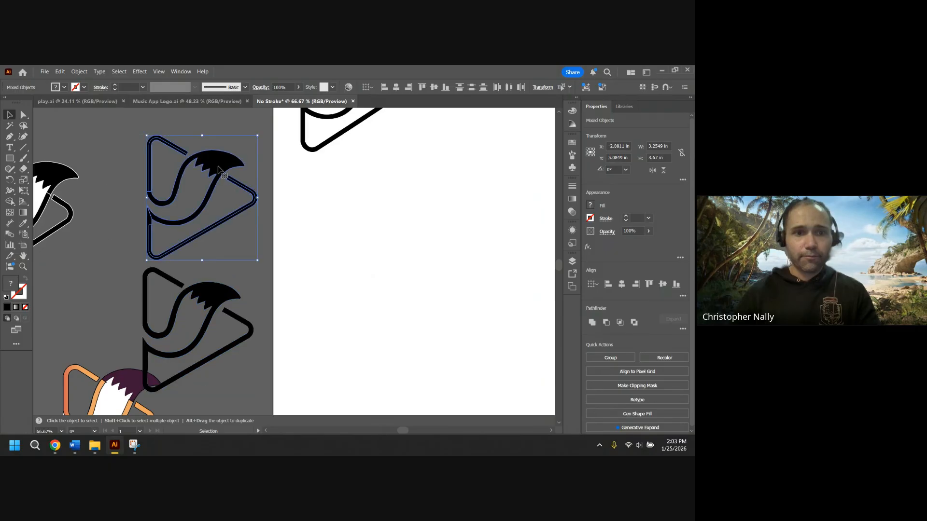
drag(223, 172, 223, 139)
click(194, 295)
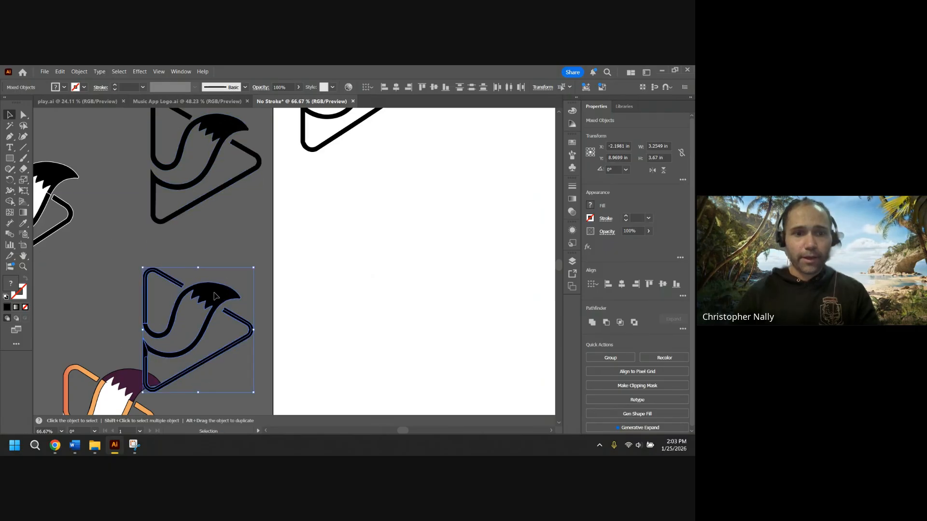
drag(217, 299, 218, 263)
Invert the colors of the lower copy to make a white version of the logo.
click(59, 73)
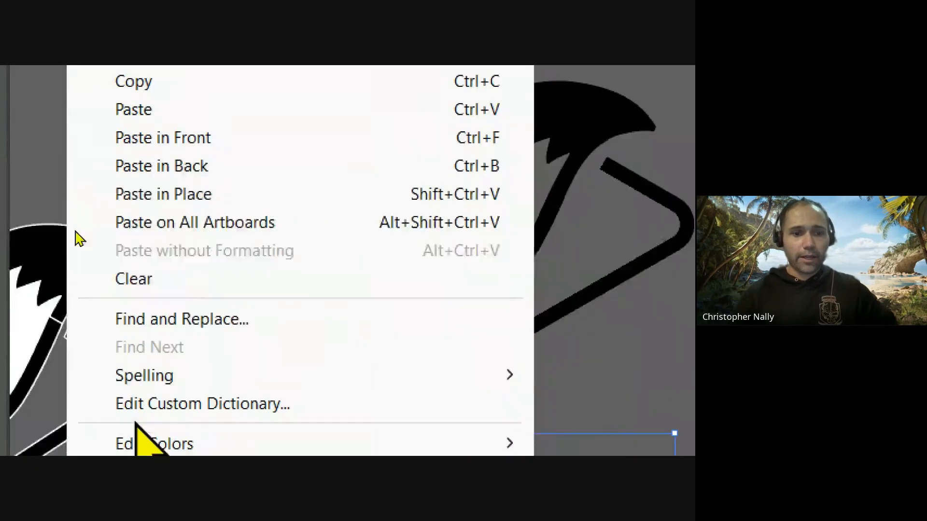
mouse_move(162, 290)
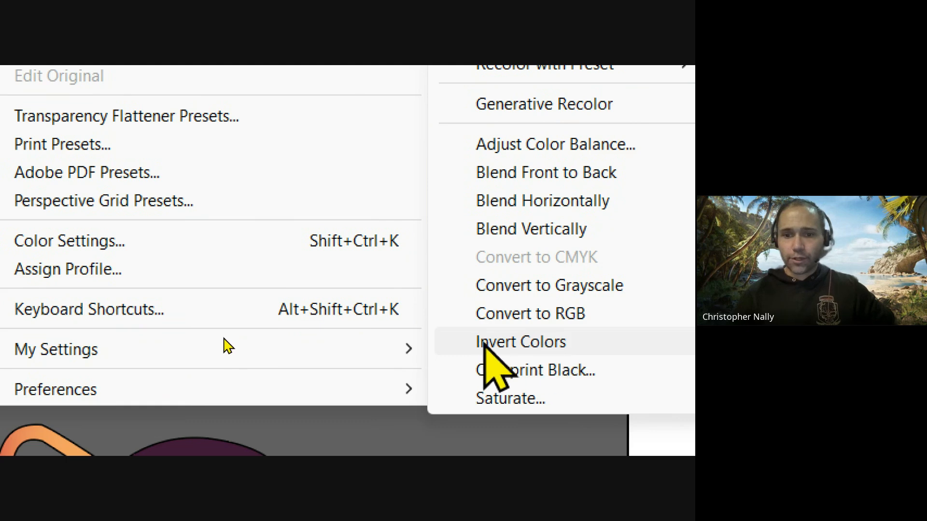
click(531, 341)
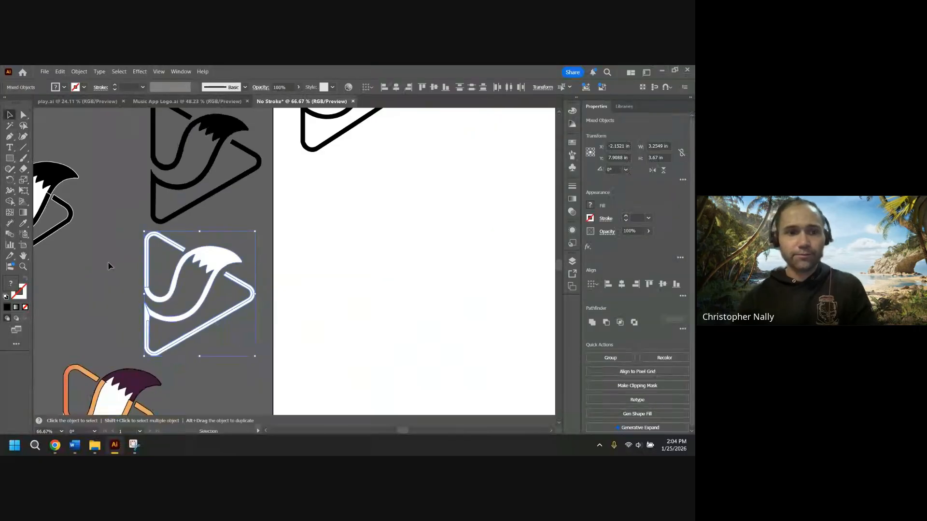
click(106, 265)
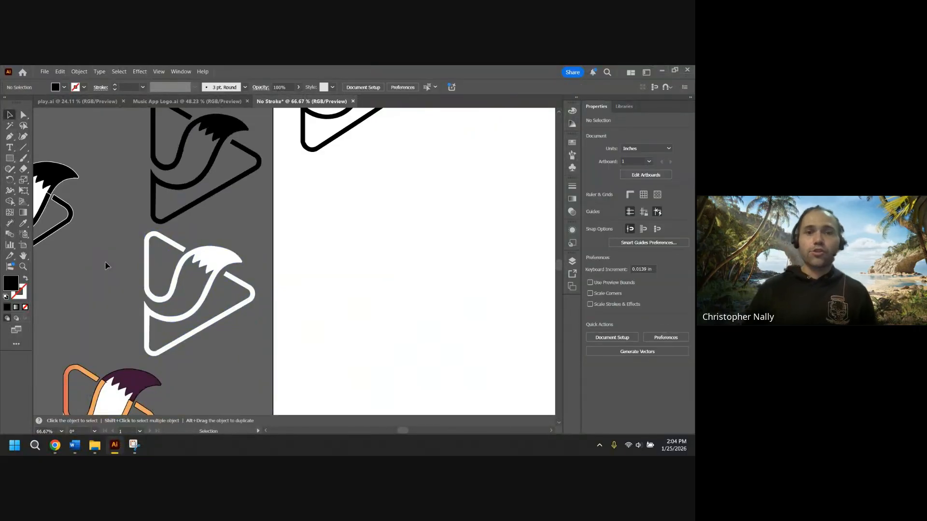